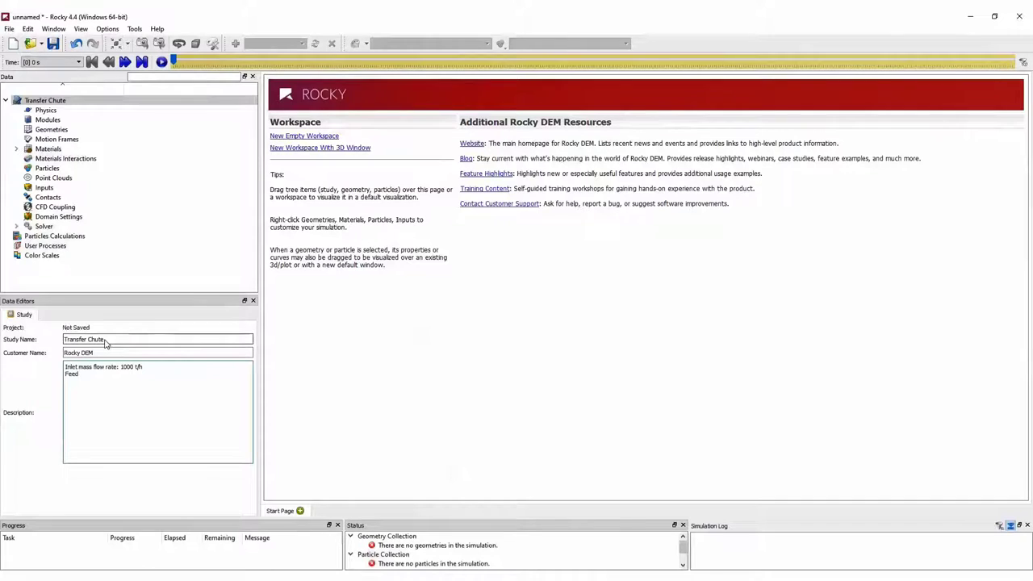
# Complete the study description with the lines "Feed Conveyor Speed: 2.5 m/s" and "Duration: 12 s"
pyautogui.write('yor Speed: 2.5 m/s')
pyautogui.press('Return')
pyautogui.write('Duration: 12 s')
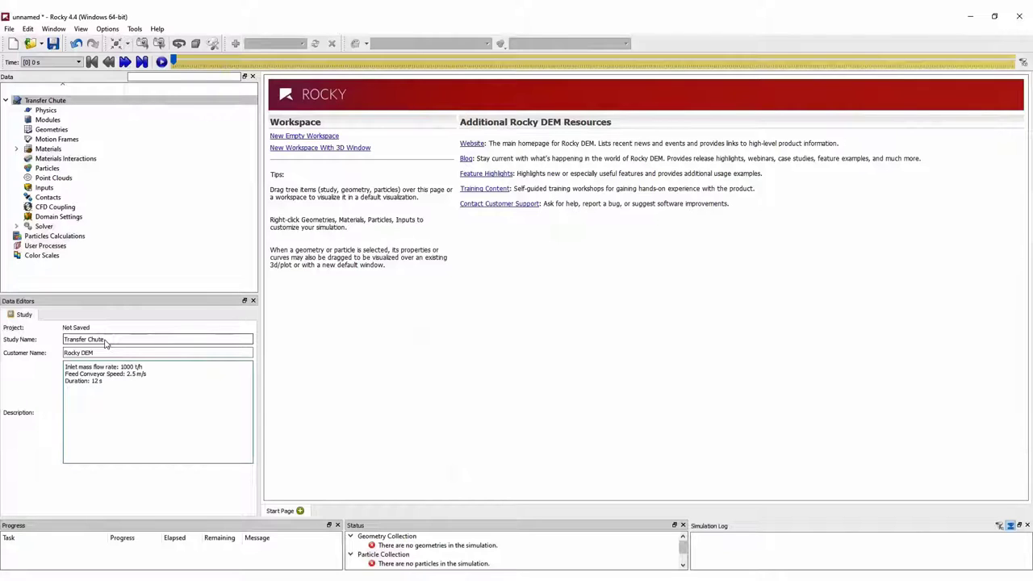
# Set the rolling resistance model in the momentum physics to Type C: Linear Spring Rolling Limit
pyautogui.click(49, 111)
pyautogui.click(55, 331)
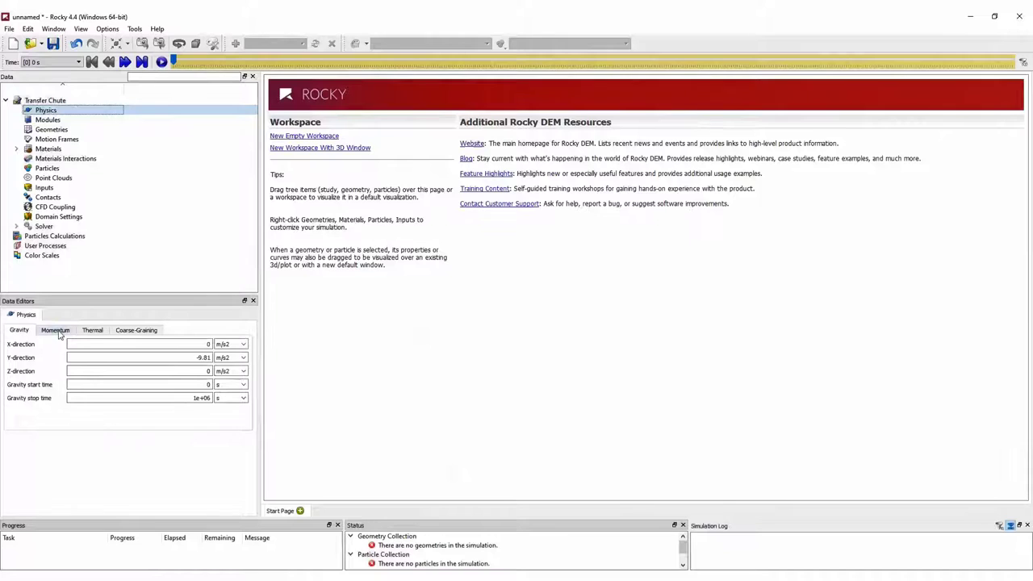
pyautogui.click(78, 346)
pyautogui.click(84, 368)
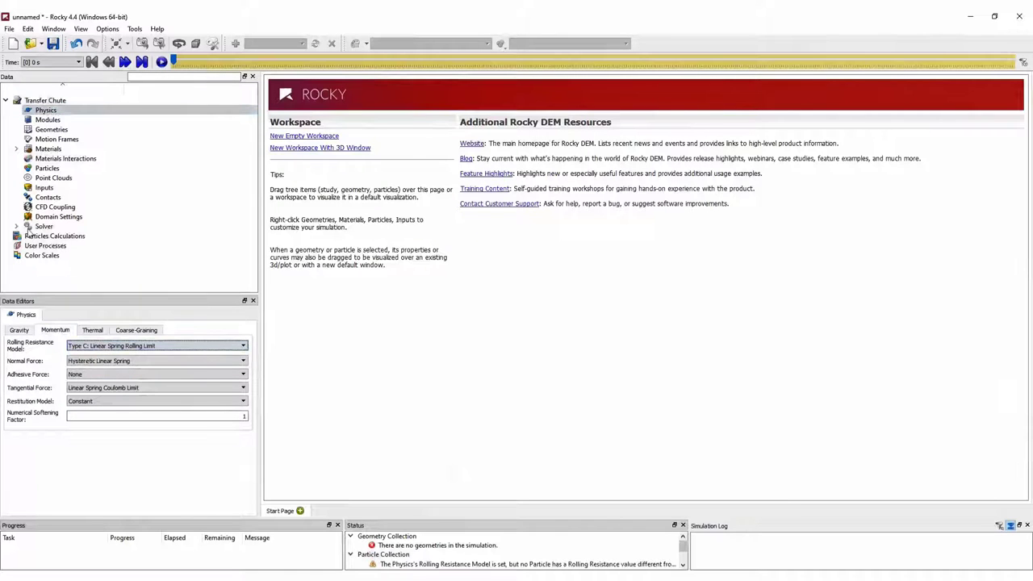
# Choose the transfer chute's geometry files for import and save the project as Workshop01_.rocky
pyautogui.rightClick(50, 131)
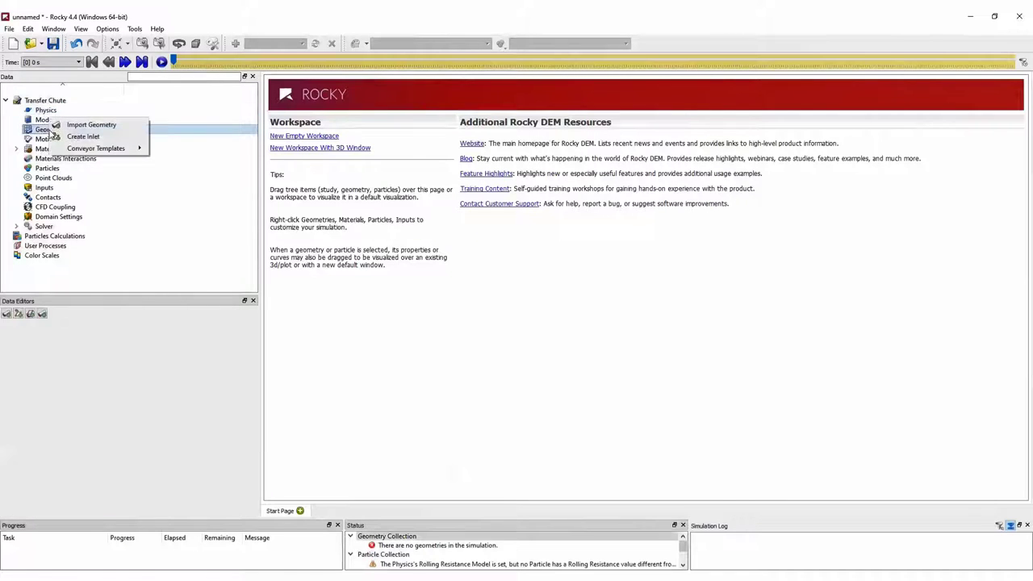
pyautogui.click(110, 126)
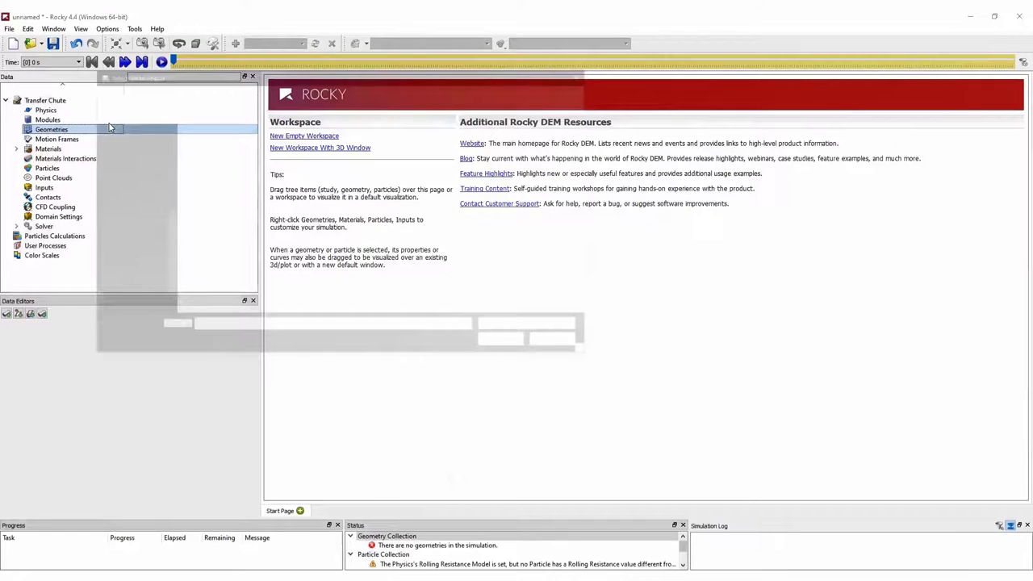
pyautogui.moveTo(274, 237); pyautogui.dragTo(221, 139)
pyautogui.click(509, 347)
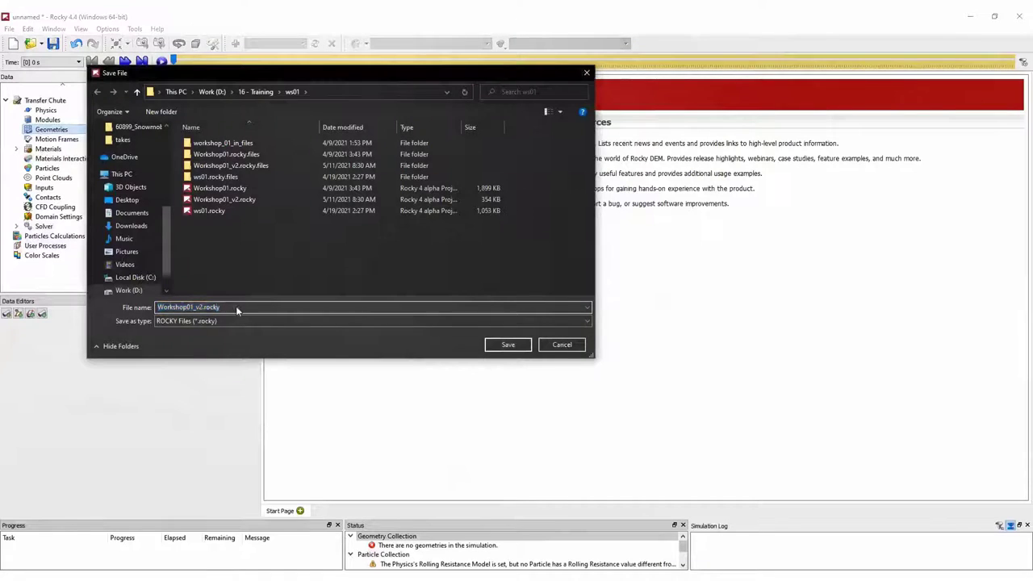
pyautogui.click(507, 344)
# Set the import unit to mm and complete the geometry import
pyautogui.click(480, 226)
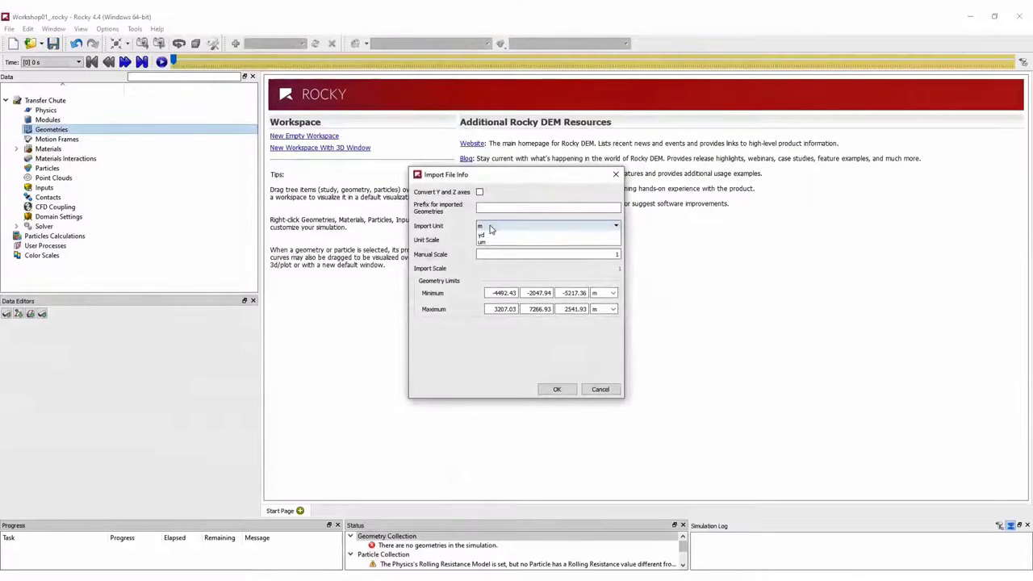
pyautogui.click(490, 234)
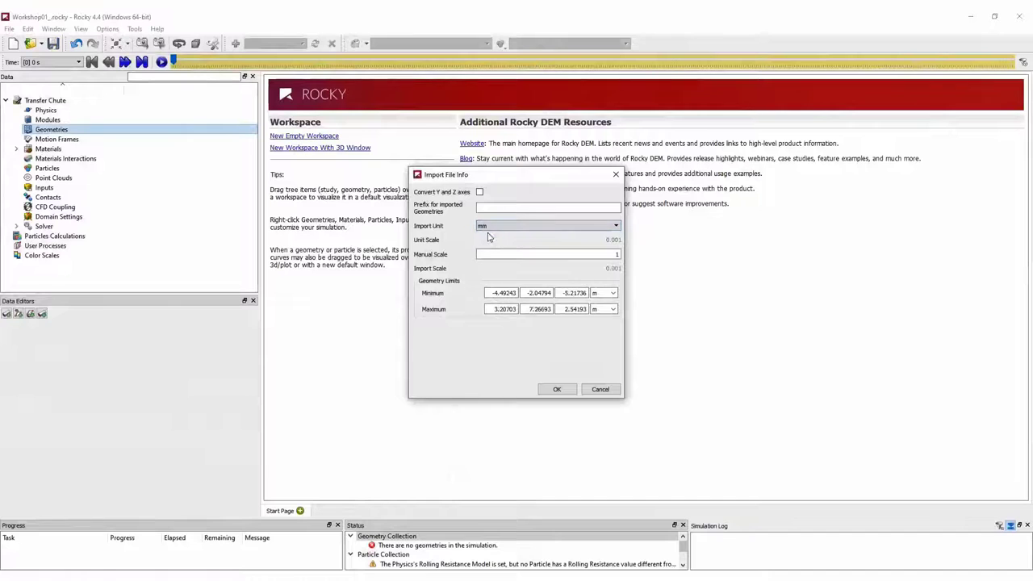
pyautogui.click(556, 389)
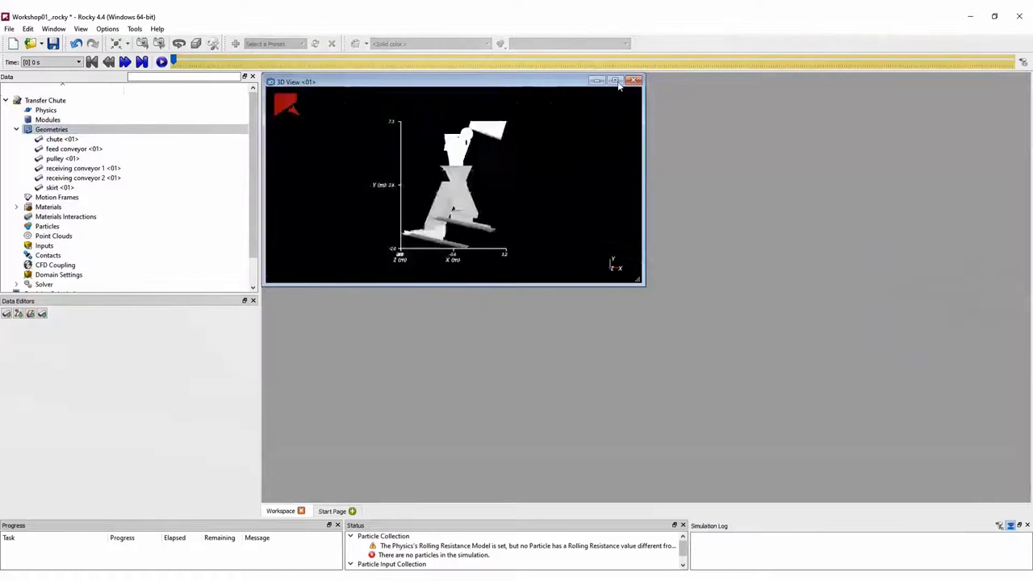
# Maximize the 3D view of the chute and turn off its bounding box
pyautogui.click(618, 82)
pyautogui.moveTo(452, 285); pyautogui.dragTo(501, 313)
pyautogui.rightClick(476, 293)
pyautogui.click(457, 306)
# Enable transparency at 70 for all the imported geometries, from the chute through the skirt
pyautogui.click(62, 139)
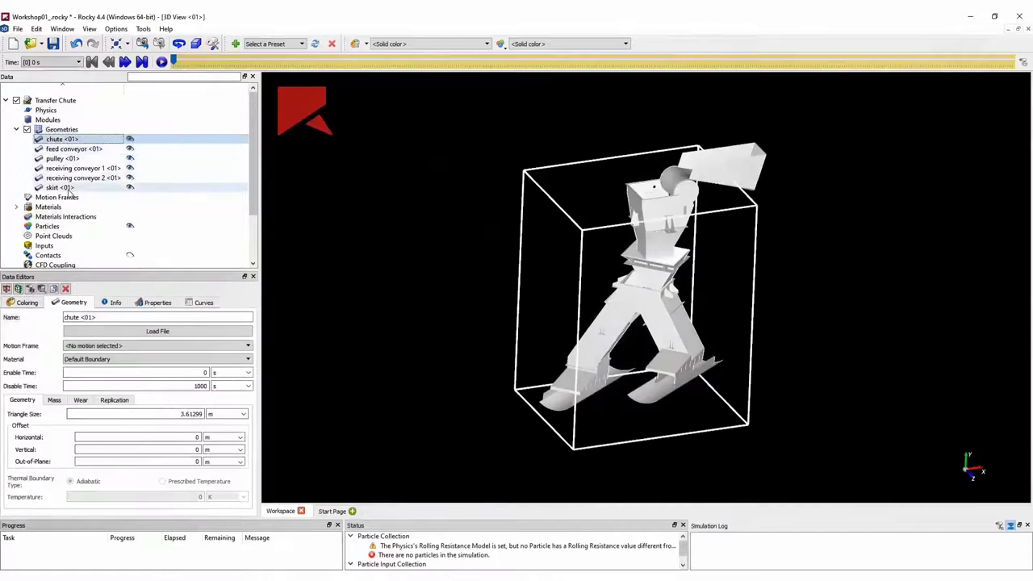
pyautogui.keyDown('shift'); pyautogui.click(69, 188); pyautogui.keyUp('shift')
pyautogui.click(34, 304)
pyautogui.click(67, 329)
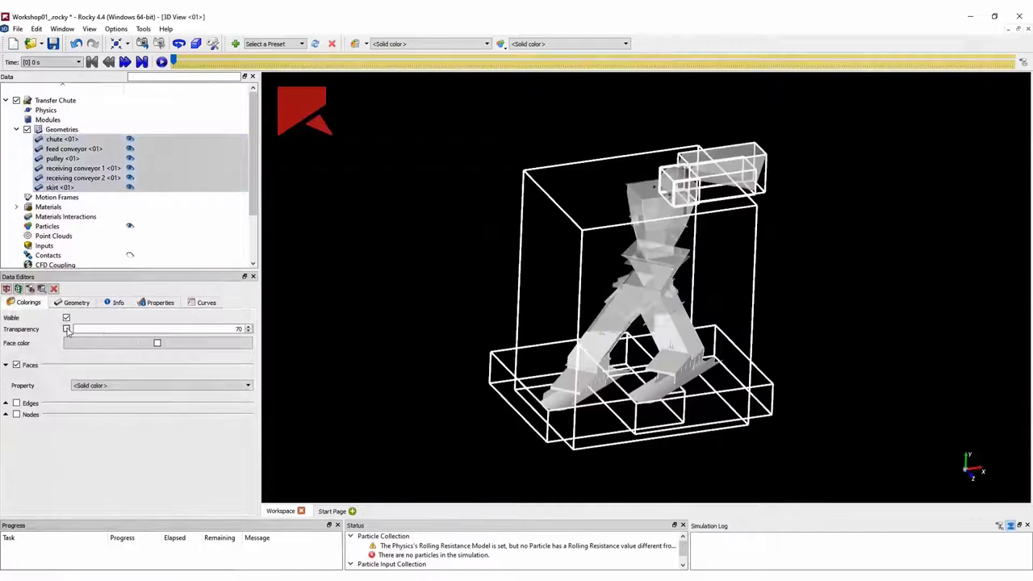
# Set the face color of the feed conveyor and both receiving conveyors to dark gray
pyautogui.click(71, 150)
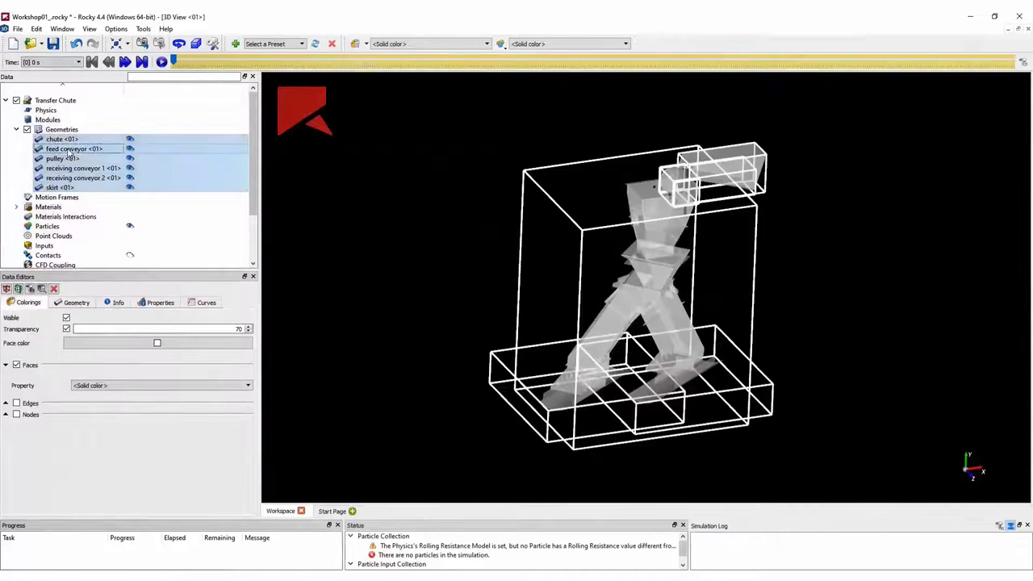
pyautogui.click(71, 150)
pyautogui.keyDown('ctrl'); pyautogui.click(78, 168); pyautogui.keyUp('ctrl')
pyautogui.keyDown('ctrl'); pyautogui.click(77, 178); pyautogui.keyUp('ctrl')
pyautogui.click(142, 346)
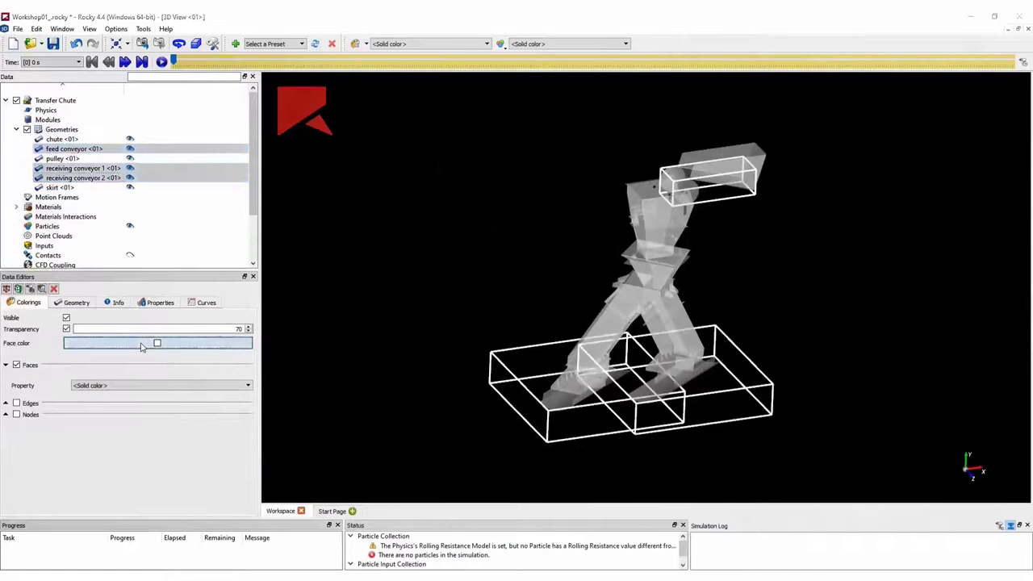
pyautogui.click(390, 215)
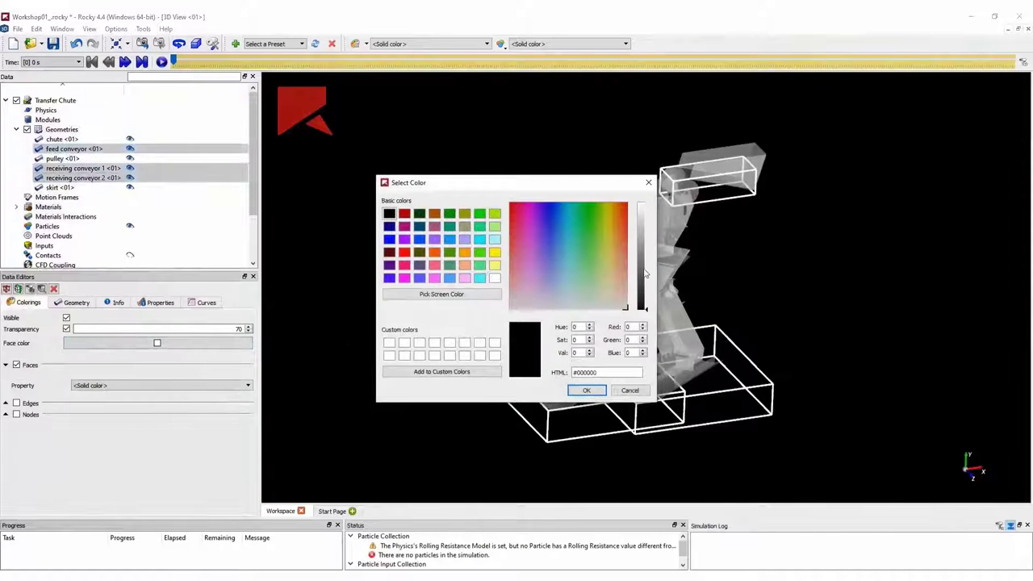
pyautogui.click(645, 273)
pyautogui.click(587, 391)
# Set the 3D view's background color to white and its font color to black
pyautogui.rightClick(449, 231)
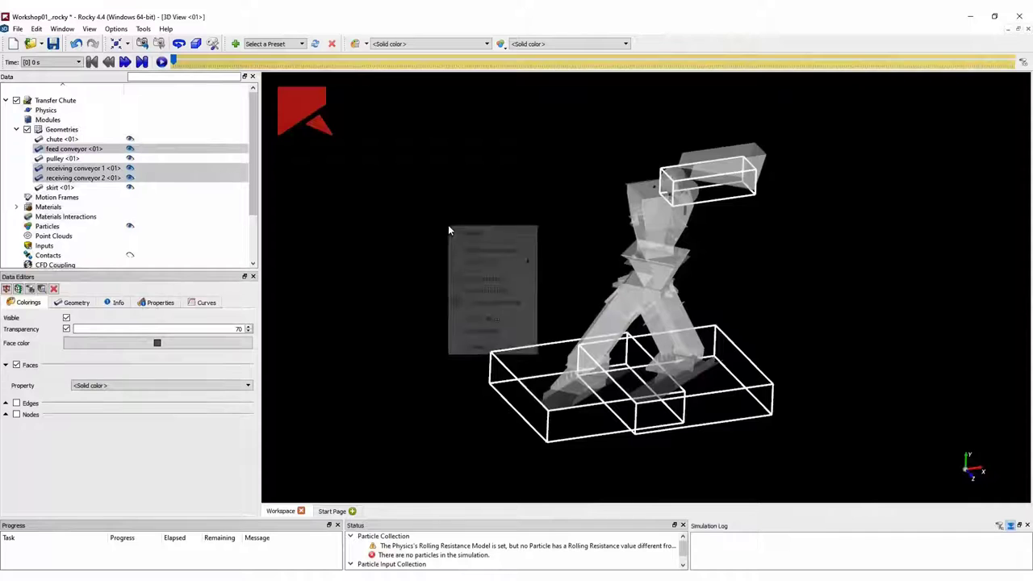
pyautogui.moveTo(505, 255)
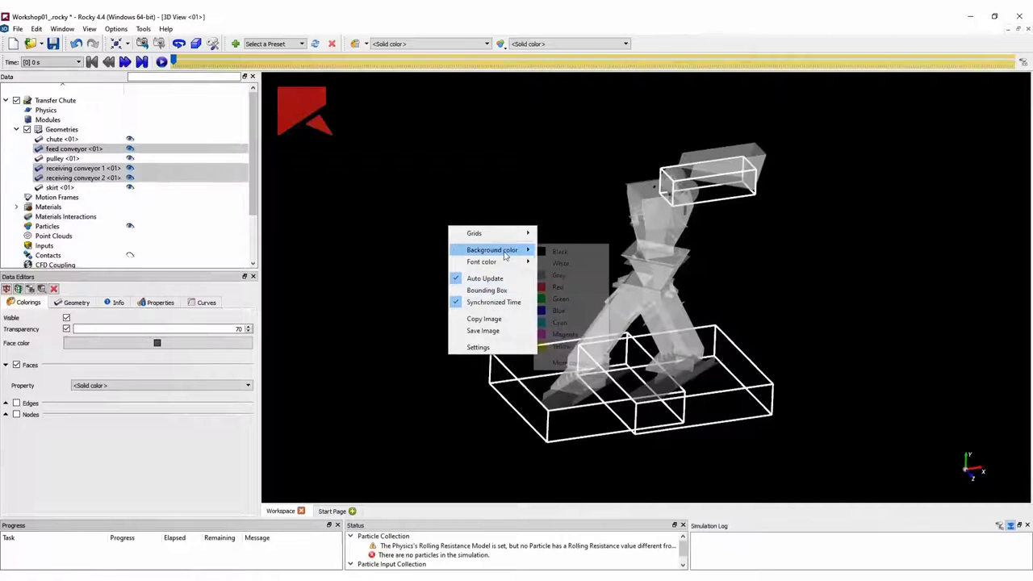
pyautogui.click(559, 264)
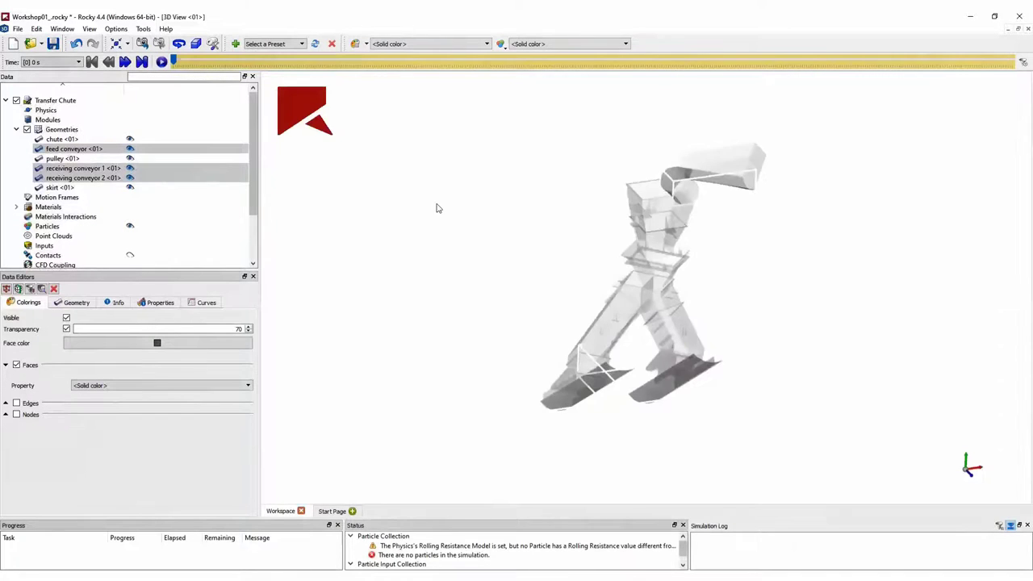
pyautogui.rightClick(437, 204)
pyautogui.moveTo(493, 241)
pyautogui.click(534, 251)
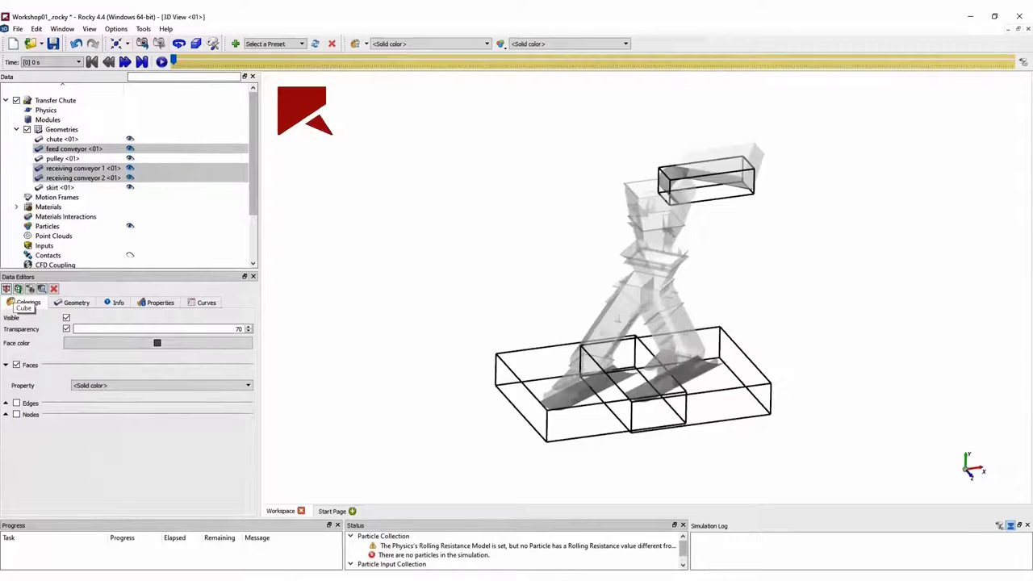
# Create a rectangular inlet among the geometries and rename it Inlet
pyautogui.click(58, 129)
pyautogui.rightClick(56, 130)
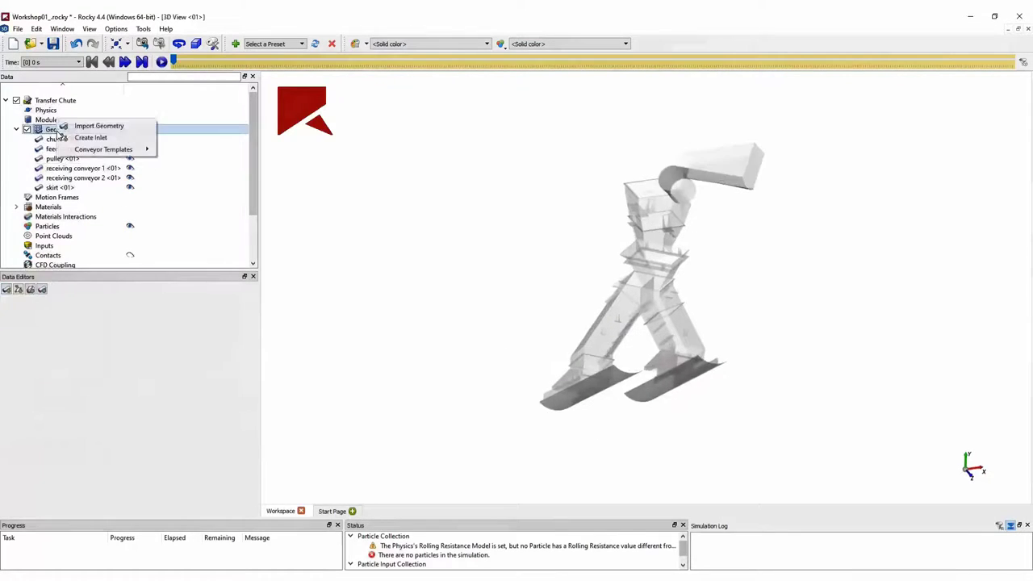
pyautogui.click(91, 138)
pyautogui.click(63, 197)
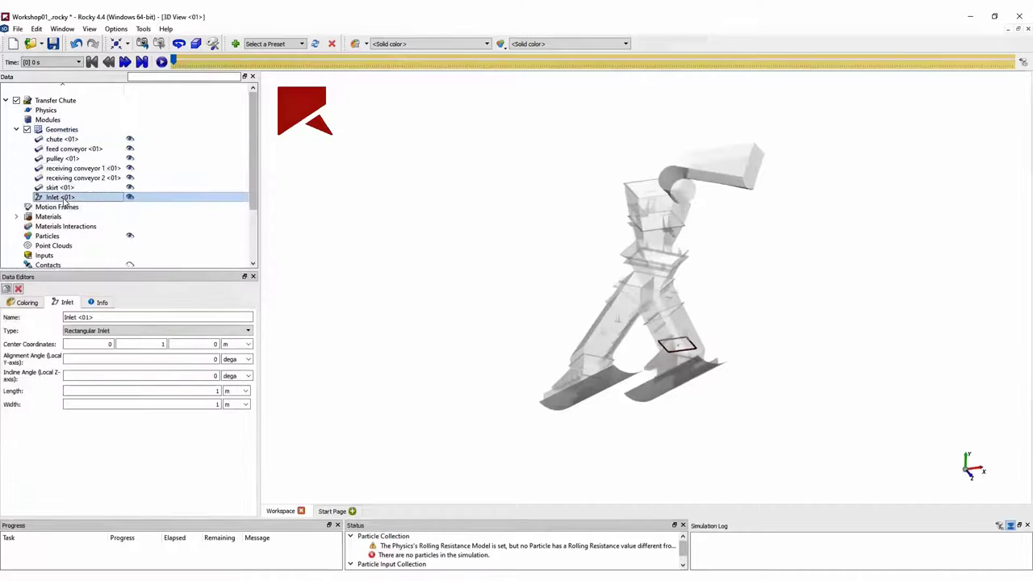
pyautogui.tripleClick(98, 318)
pyautogui.doubleClick(100, 319)
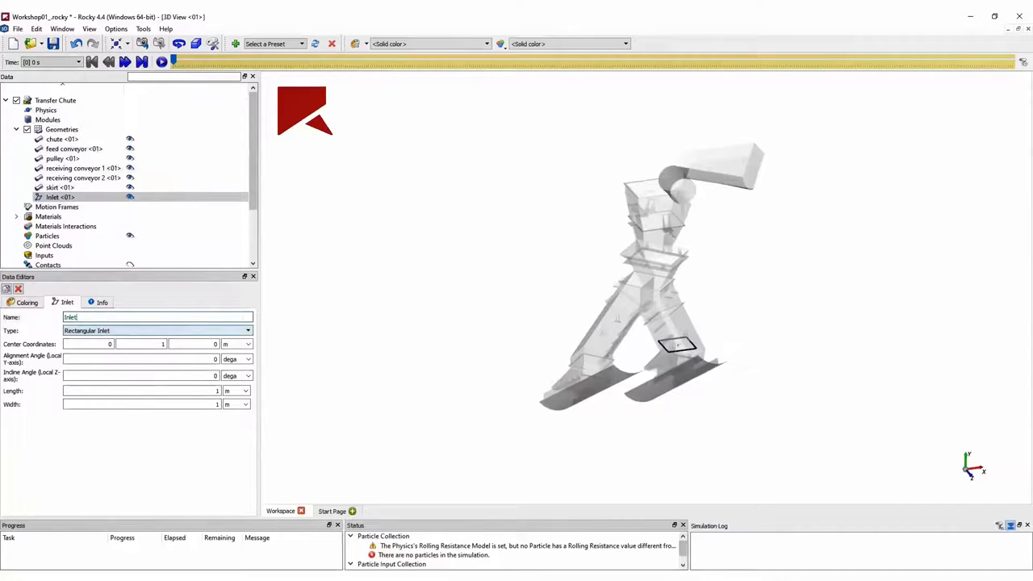
# Set the inlet's center coordinates to 2.5, 6.5, -1.08 m
pyautogui.click(99, 346)
pyautogui.write('2.5')
pyautogui.press('Tab')
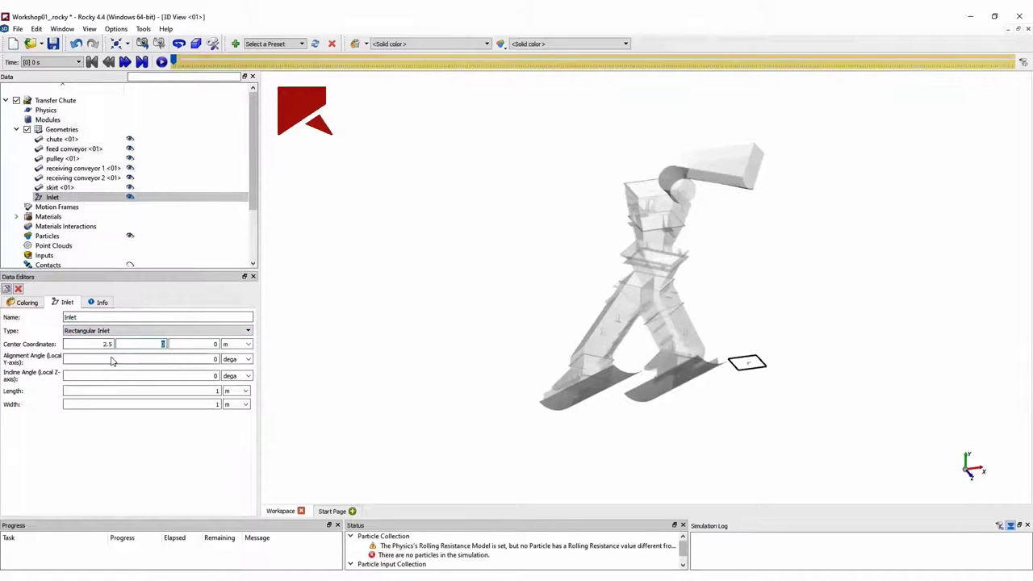
pyautogui.press('Tab')
pyautogui.write('-1.08')
pyautogui.press('Tab')
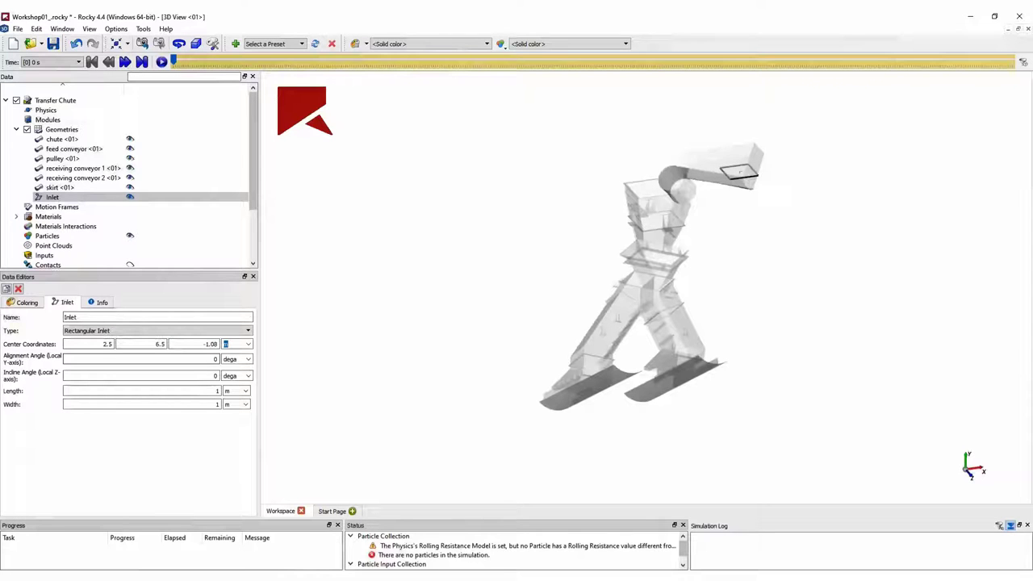
# Set the inlet's incline angle to 270 degrees, its length to 0.4 m and its width to 0.6 m
pyautogui.doubleClick(206, 380)
pyautogui.write('270')
pyautogui.press('Tab')
pyautogui.press('Tab')
pyautogui.write('0.4')
pyautogui.press('Tab')
pyautogui.press('Tab')
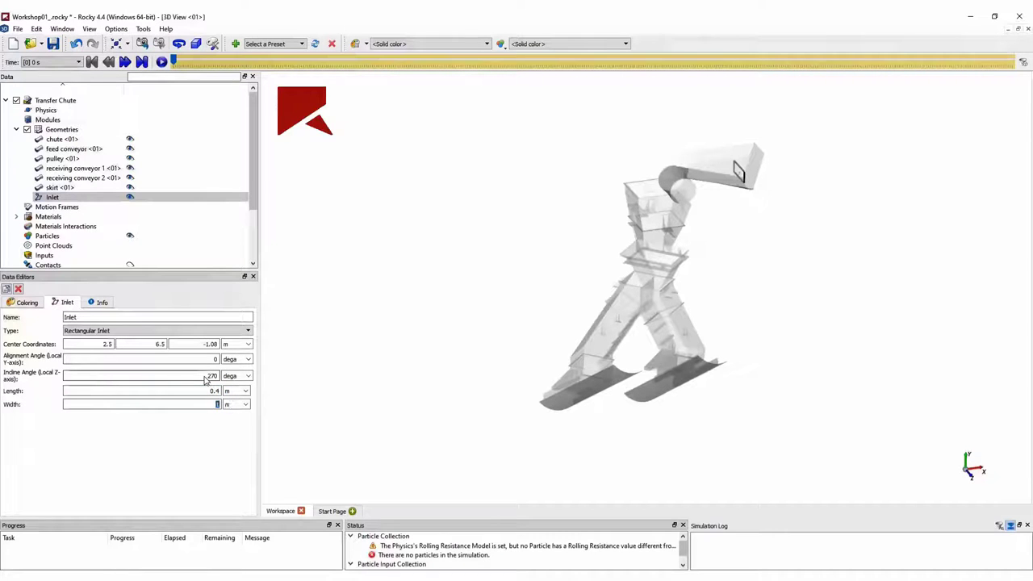
pyautogui.write('0.6')
pyautogui.press('Tab')
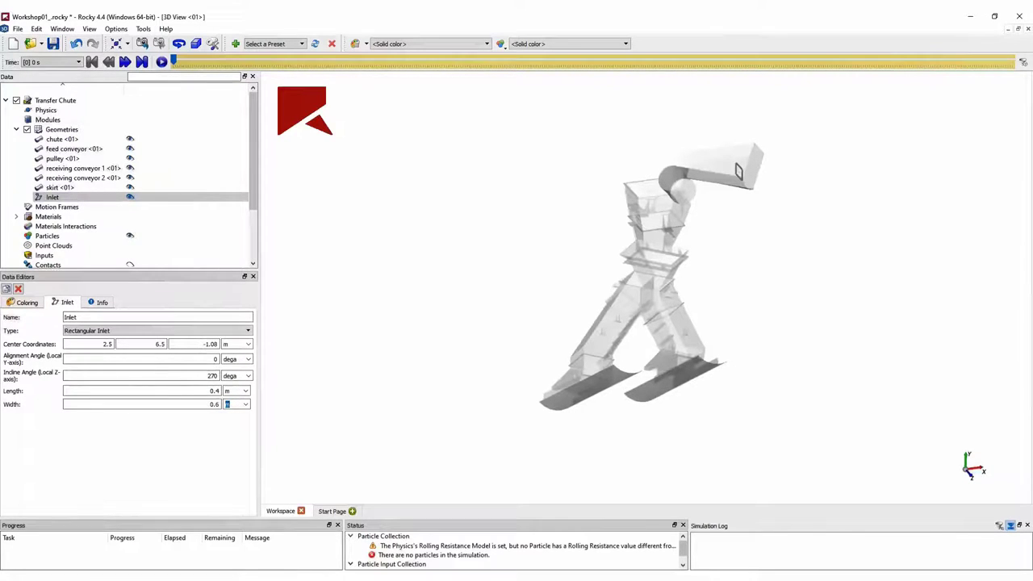
# Create a motion frame and name it Feed Conveyor Motion
pyautogui.moveTo(601, 224); pyautogui.dragTo(639, 270)
pyautogui.scroll(4, 758, 152)
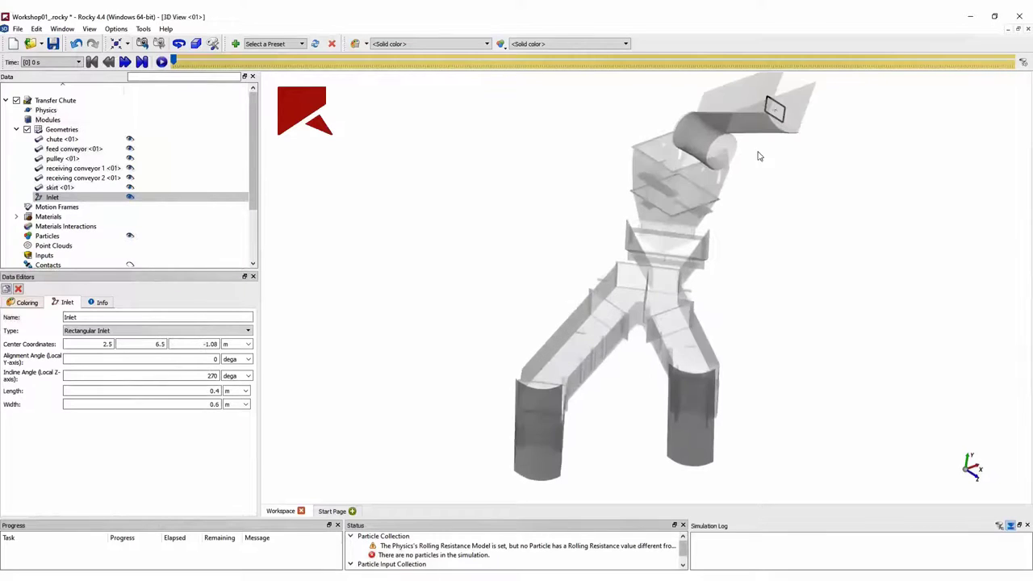
pyautogui.moveTo(760, 155); pyautogui.dragTo(678, 270, button='middle')
pyautogui.moveTo(679, 269); pyautogui.dragTo(575, 257)
pyautogui.scroll(2, 706, 228)
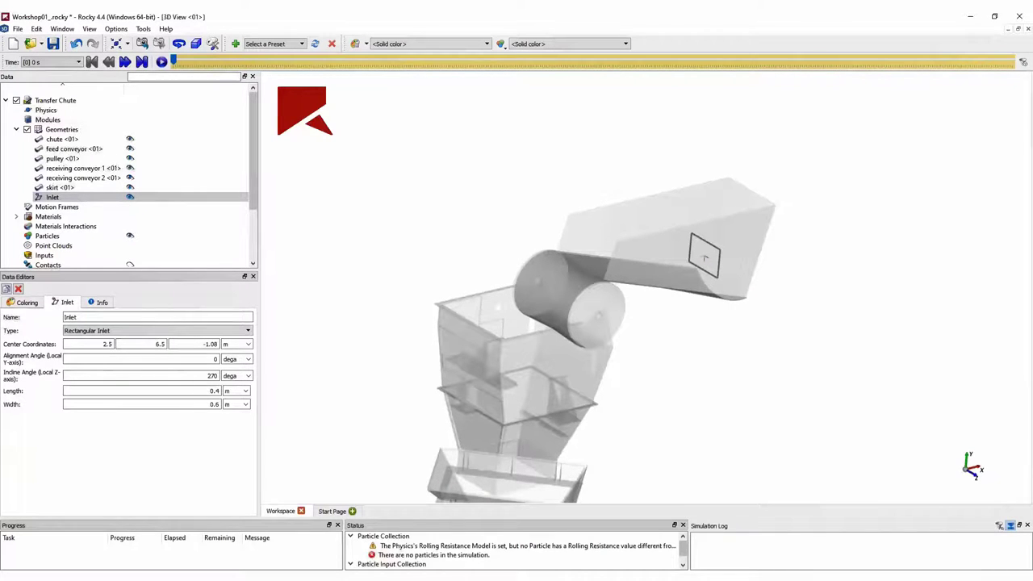
pyautogui.rightClick(78, 204)
pyautogui.click(121, 206)
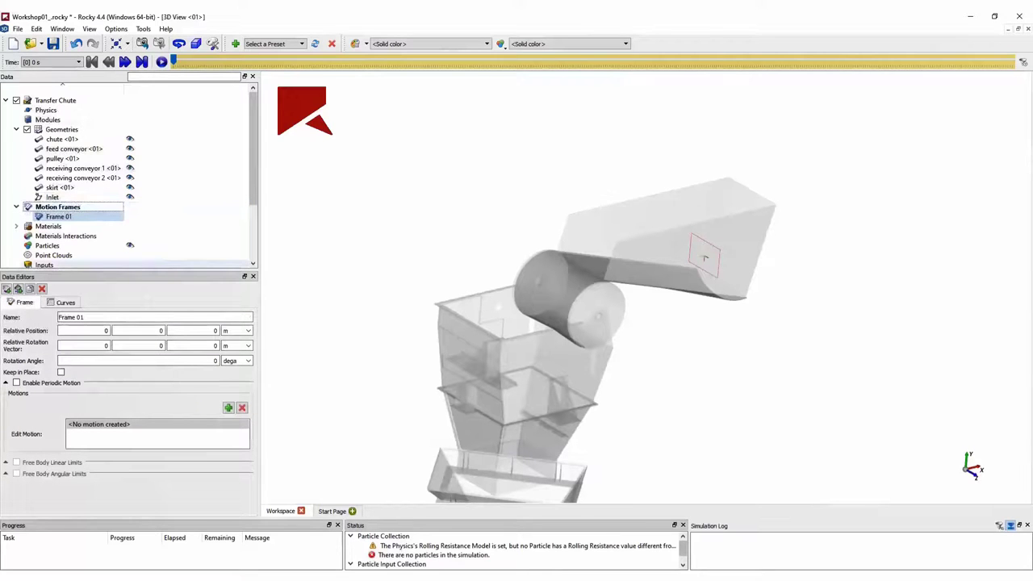
pyautogui.click(100, 320)
pyautogui.tripleClick(101, 320)
pyautogui.write('Feed')
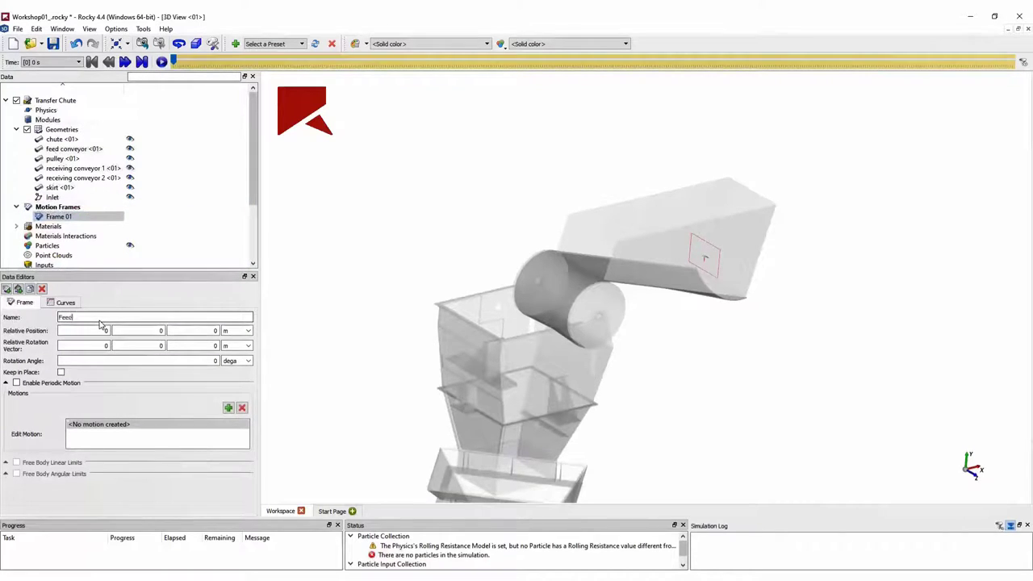
pyautogui.write(' Conveyor Motion')
pyautogui.press('Tab')
# Set the Feed Conveyor Motion frame's relative position to 1.82, 6.65, -1.08 m
pyautogui.write('1.82')
pyautogui.press('Tab')
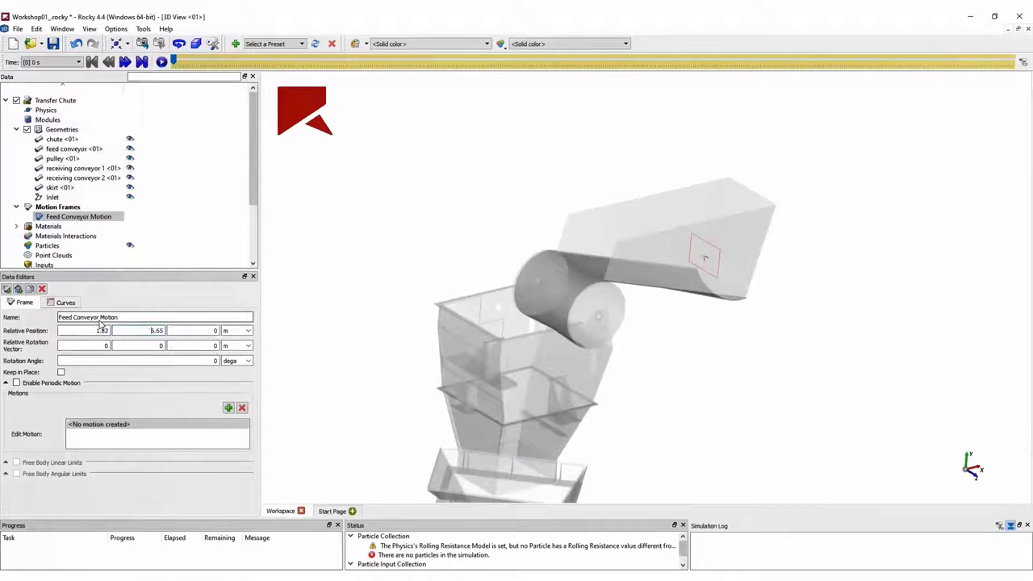
pyautogui.write('-1.0')
pyautogui.press('Tab')
pyautogui.press('Tab')
pyautogui.press('Tab')
pyautogui.press('Tab')
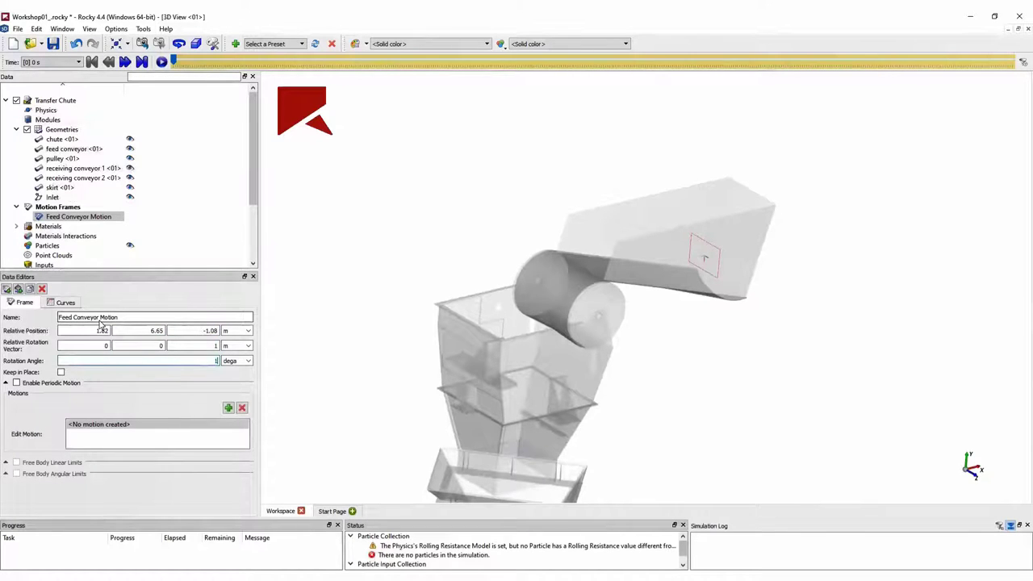
# Rotate the feed conveyor frame 159.867 degrees about the vector 0, 0, 1 and enable Keep in Place
pyautogui.write('159.867')
pyautogui.click(60, 372)
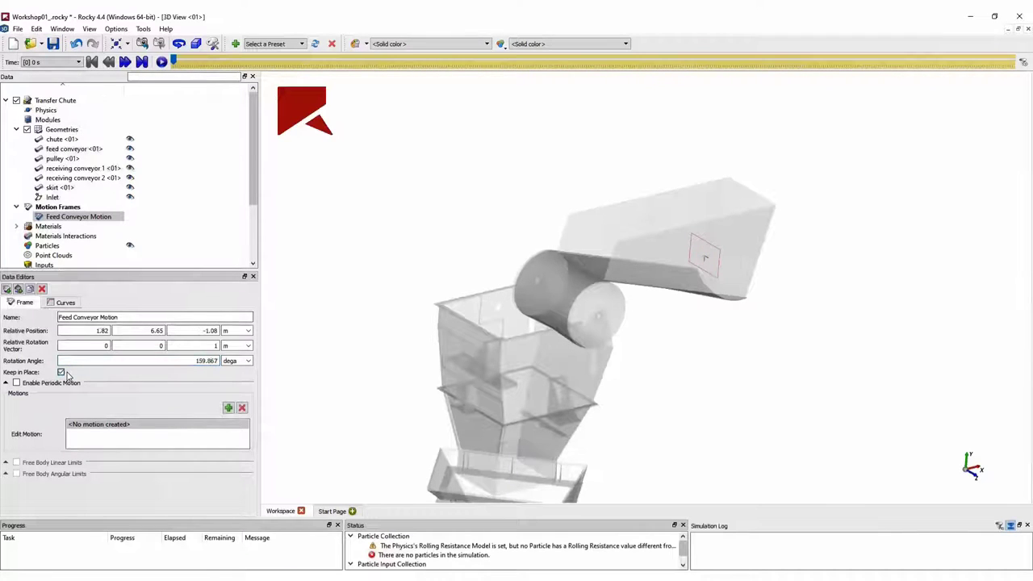
# Add a translation motion to the feed conveyor frame with a fixed X velocity of 2.5 m/s
pyautogui.click(228, 407)
pyautogui.scroll(-2, 252, 476)
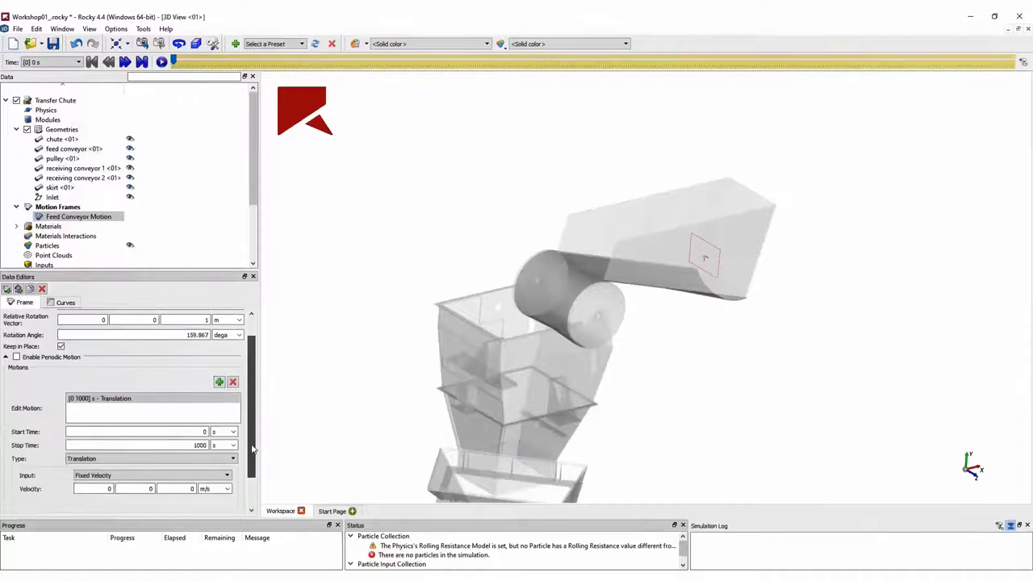
pyautogui.doubleClick(105, 450)
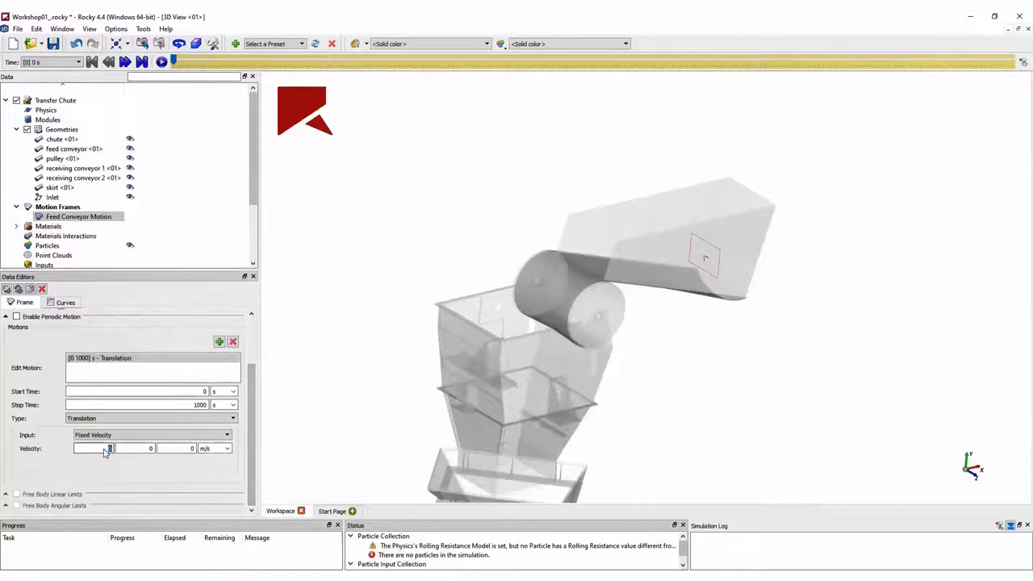
pyautogui.write('2.5')
pyautogui.click(57, 207)
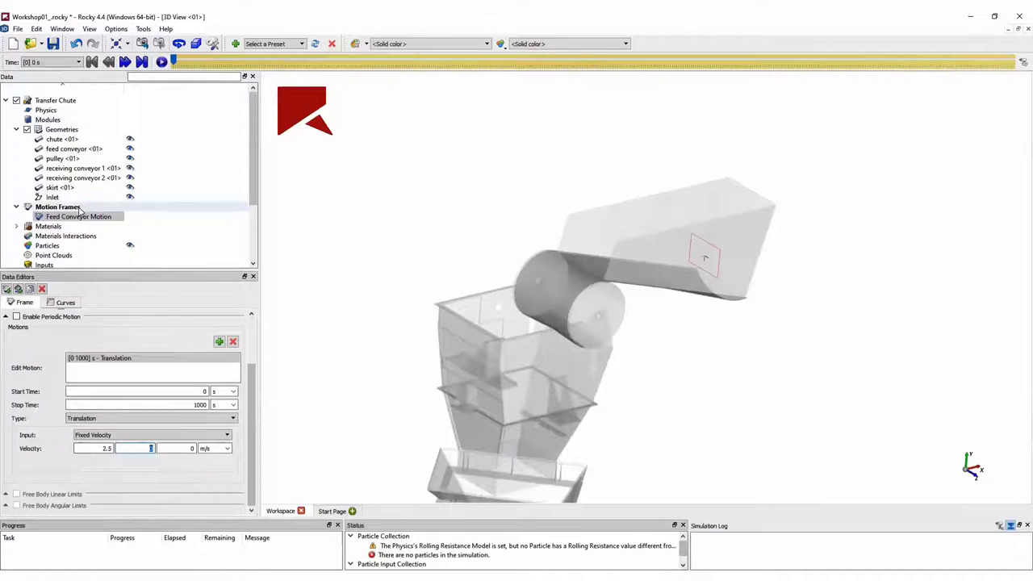
# Open the motion preview, turn off its bounding box and set the default axes size to 1 m
pyautogui.click(156, 318)
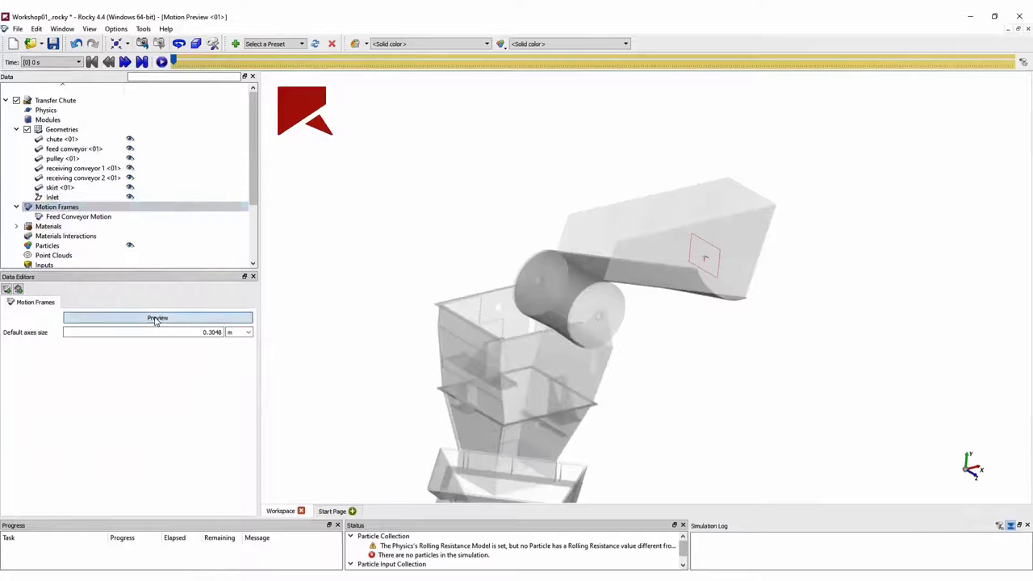
pyautogui.rightClick(445, 213)
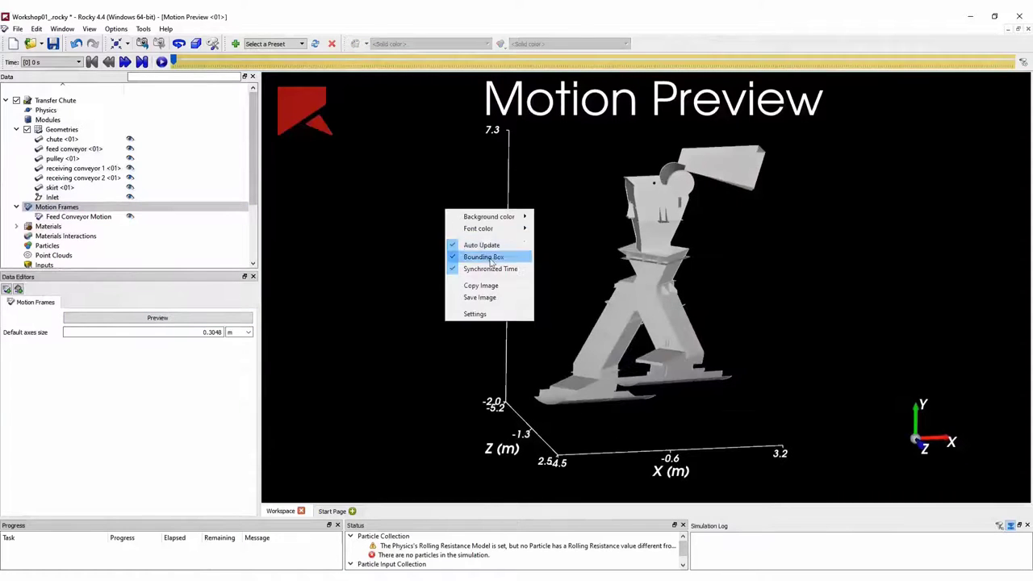
pyautogui.click(457, 255)
pyautogui.doubleClick(194, 335)
pyautogui.write('1')
pyautogui.press('Tab')
# Enable transparency of 70 for the geometries from chute through skirt in the motion preview
pyautogui.moveTo(54, 189); pyautogui.dragTo(57, 138)
pyautogui.click(67, 331)
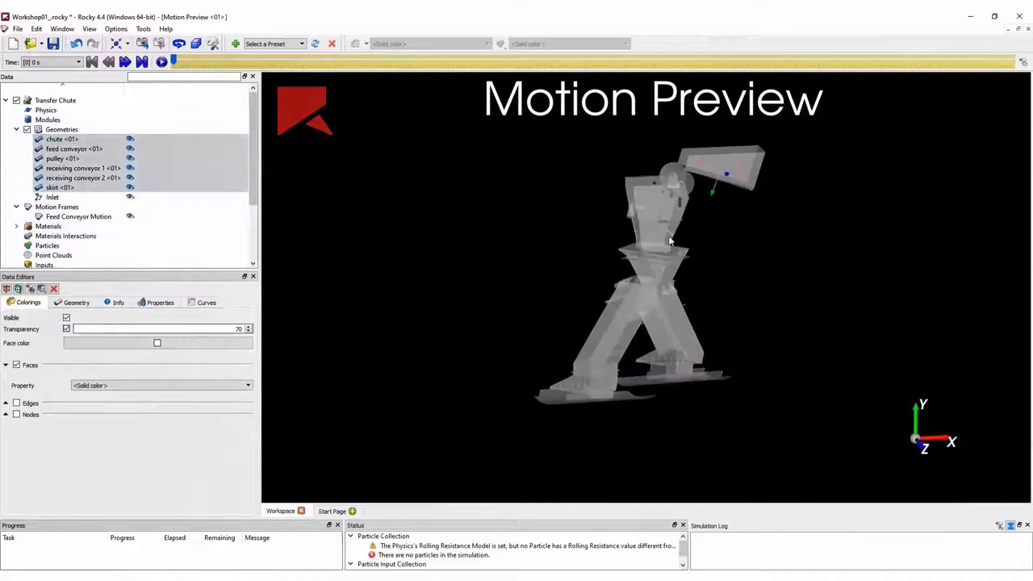
pyautogui.moveTo(679, 278); pyautogui.dragTo(732, 325)
pyautogui.scroll(3, 646, 355)
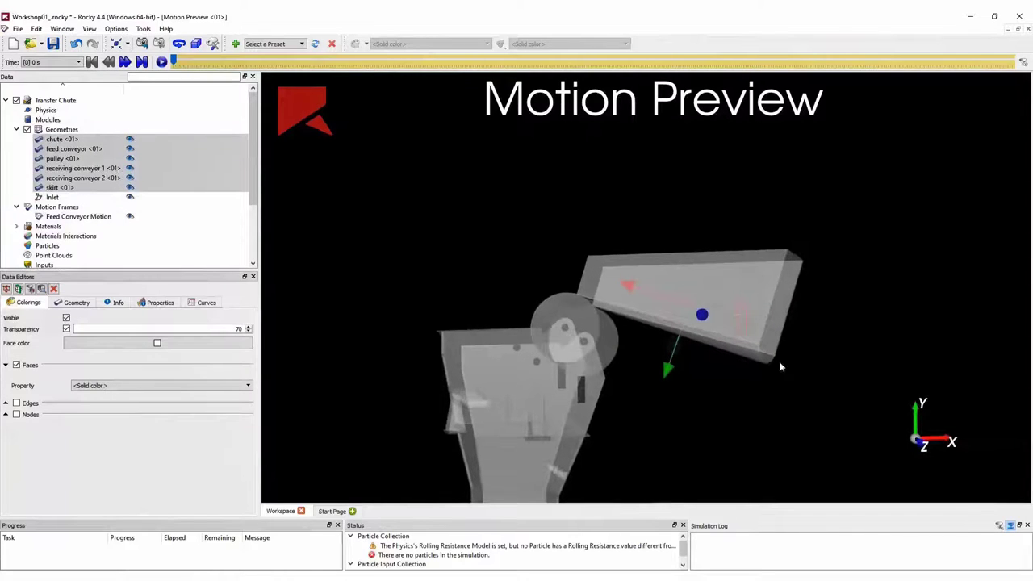
# Create a second motion frame named Receiving COnveyor Motion and enable Keep in Place
pyautogui.click(74, 217)
pyautogui.rightClick(71, 204)
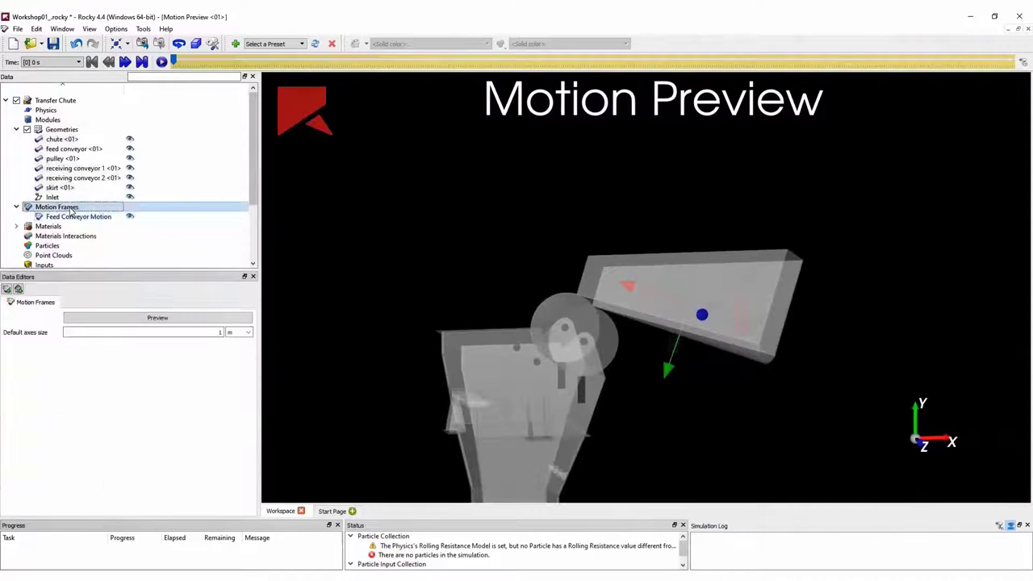
pyautogui.click(108, 203)
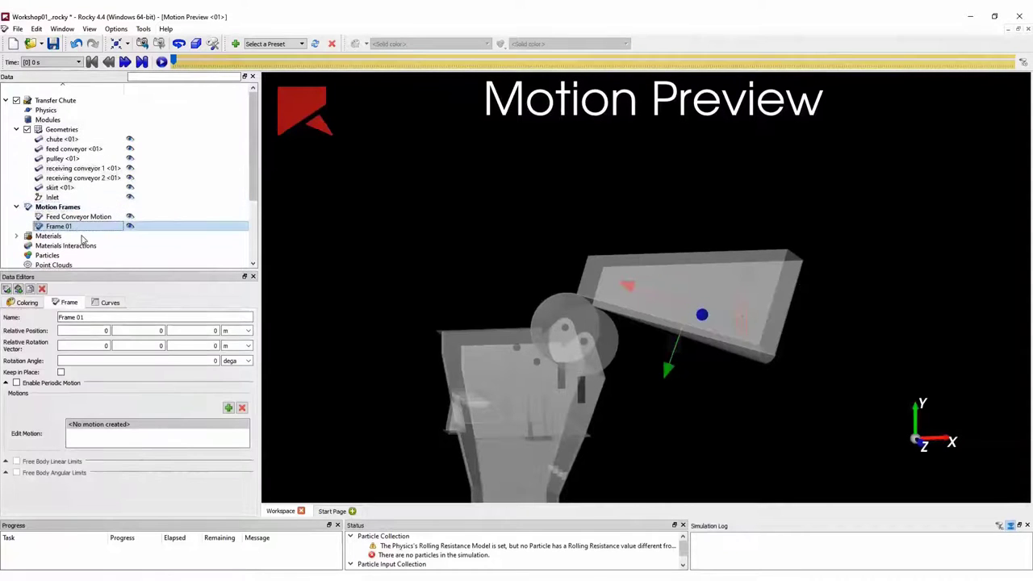
pyautogui.tripleClick(96, 319)
pyautogui.write('Receiv')
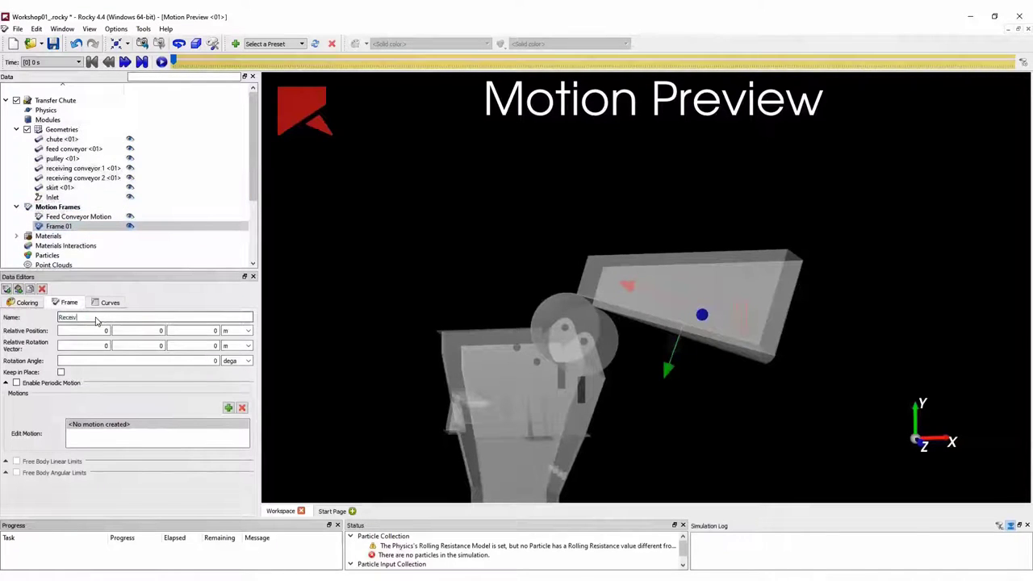
pyautogui.write('ing Conveyor Motion')
pyautogui.click(61, 372)
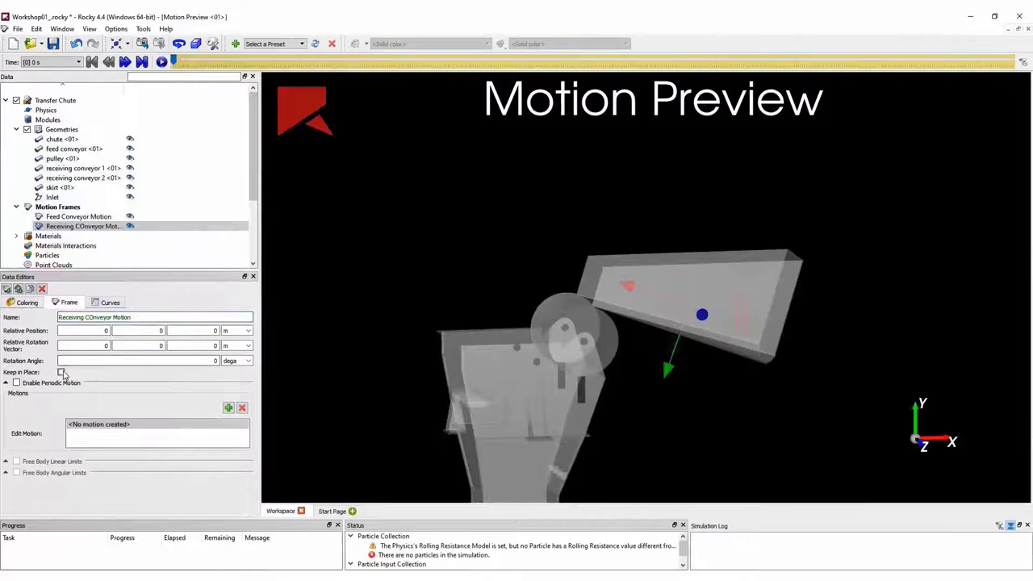
# Add a translation motion to the receiving conveyor frame with a fixed velocity of -1.421, 0.313, 1.372 m/s
pyautogui.click(229, 407)
pyautogui.moveTo(251, 418); pyautogui.dragTo(246, 464)
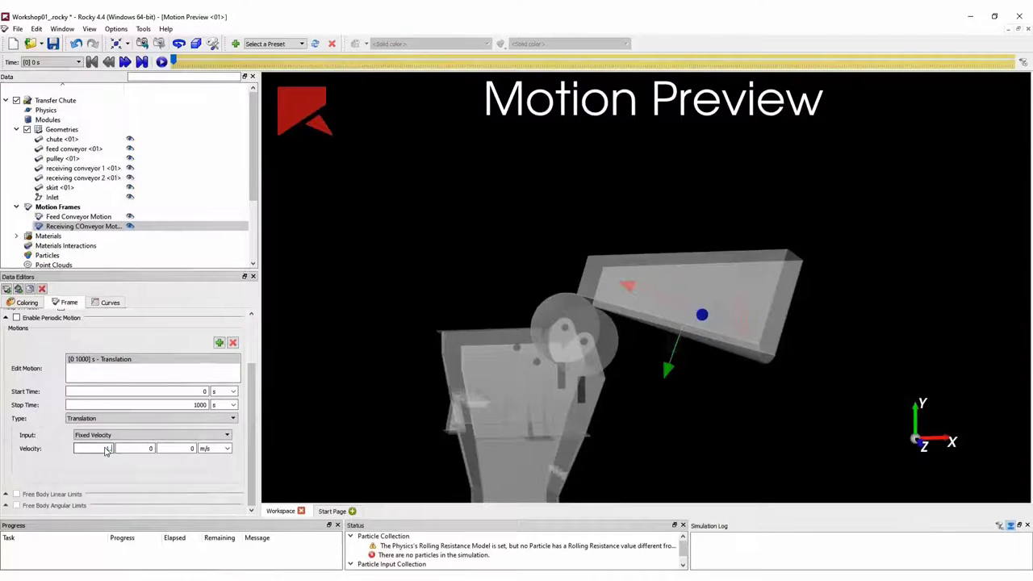
pyautogui.click(106, 450)
pyautogui.write('-1.491')
pyautogui.press('Tab')
pyautogui.write('0.313')
pyautogui.press('Tab')
pyautogui.write('1.372')
pyautogui.press('Tab')
pyautogui.scroll(-3, 458, 367)
pyautogui.moveTo(502, 352); pyautogui.dragTo(524, 258, button='middle')
pyautogui.scroll(-2, 587, 361)
pyautogui.moveTo(587, 362); pyautogui.dragTo(670, 387)
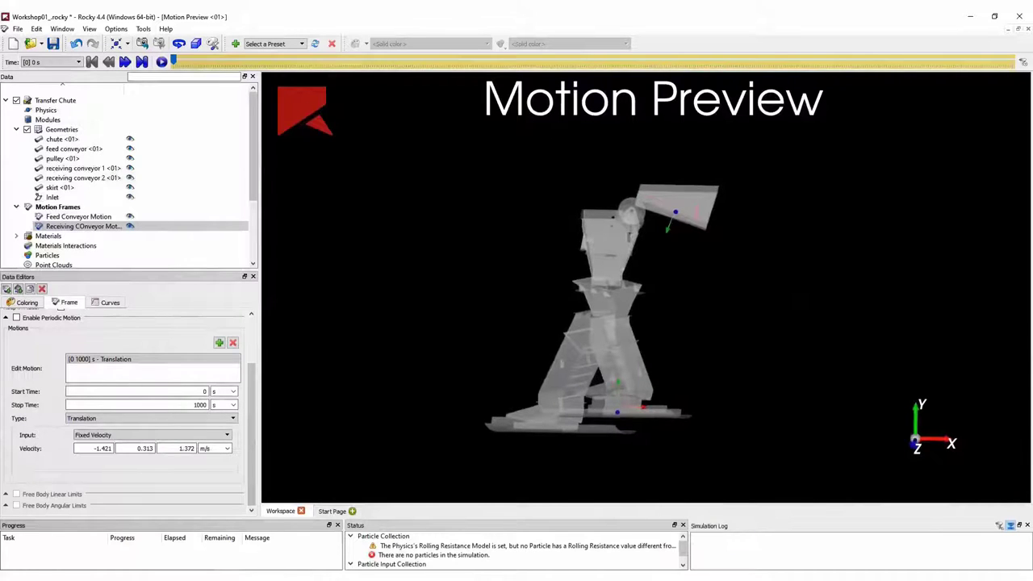
# Assign the feed conveyor to the Feed Conveyor Motion frame and receiving conveyor 1 to the receiving conveyor's motion frame
pyautogui.click(48, 150)
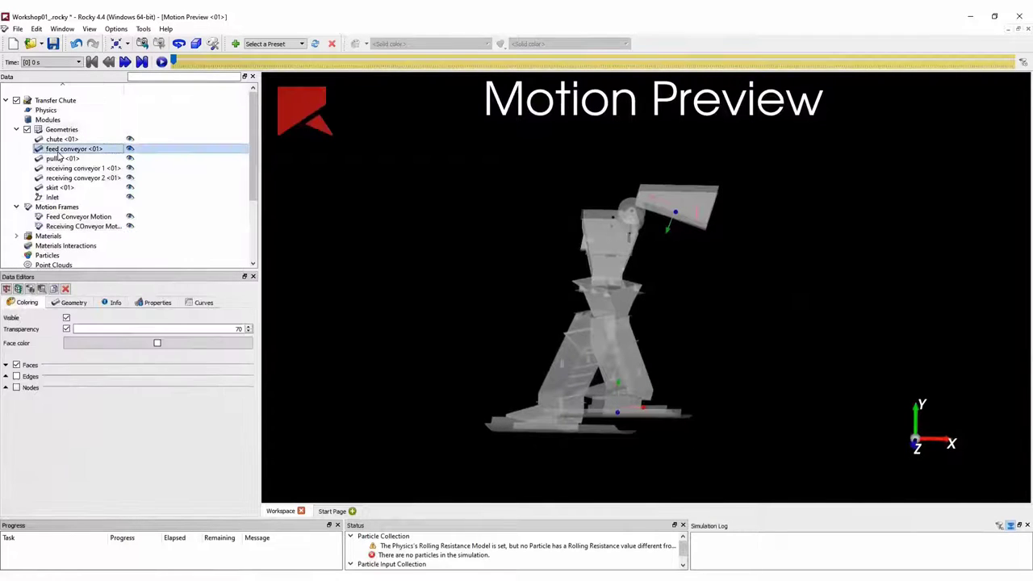
pyautogui.click(73, 302)
pyautogui.click(94, 346)
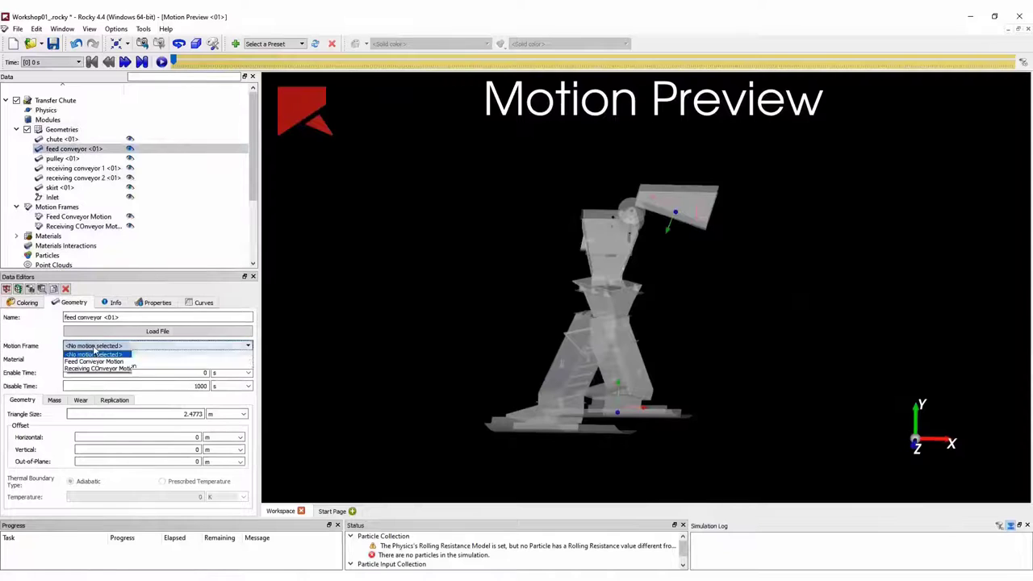
pyautogui.click(94, 354)
pyautogui.click(73, 169)
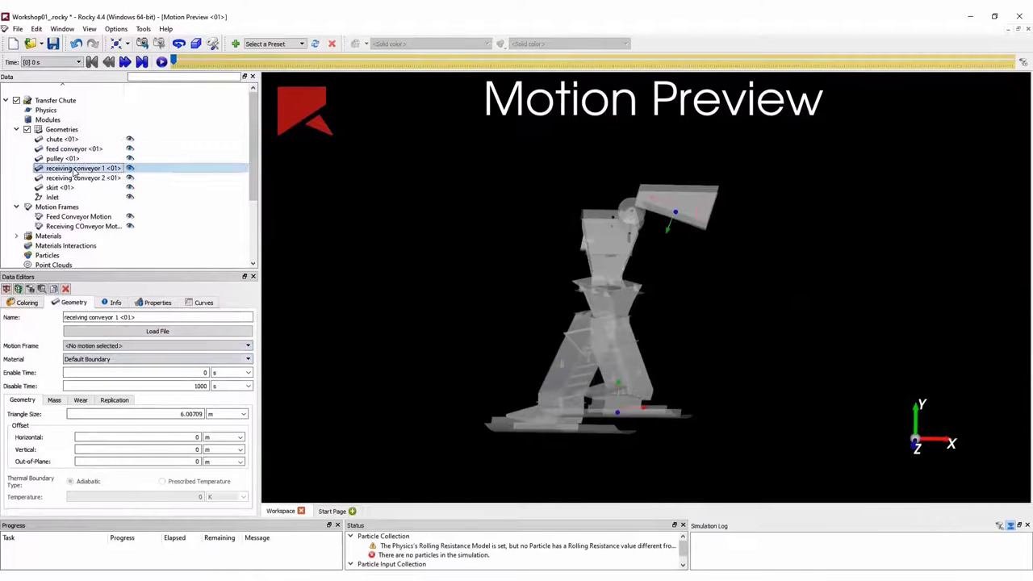
pyautogui.click(102, 347)
pyautogui.click(105, 372)
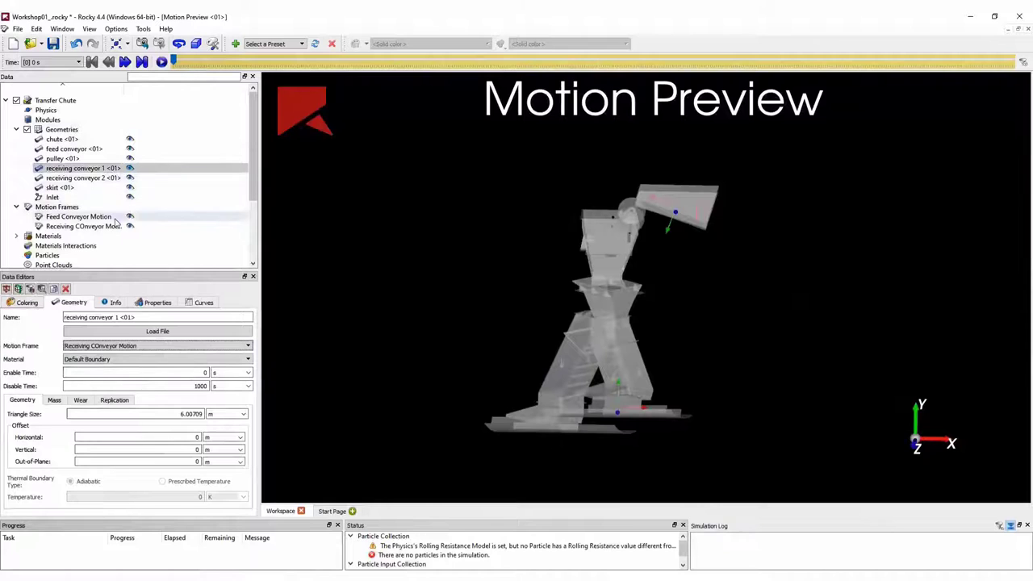
# Correct the capitalisation in the receiving frame's name so it reads Receiving Conveyor Motion
pyautogui.click(81, 226)
pyautogui.scroll(3, 101, 343)
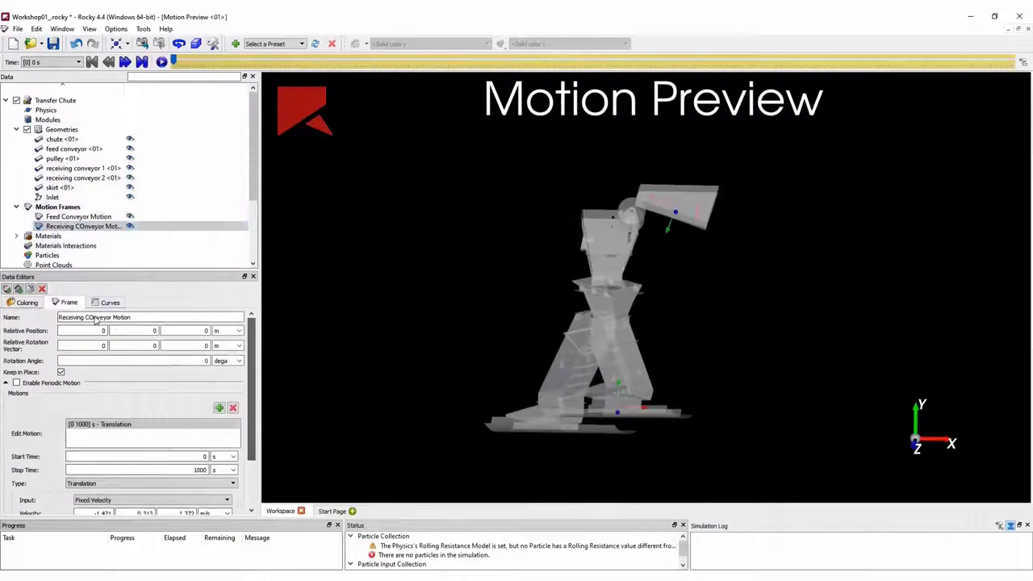
pyautogui.click(95, 320)
pyautogui.press('BackSpace')
pyautogui.write('o')
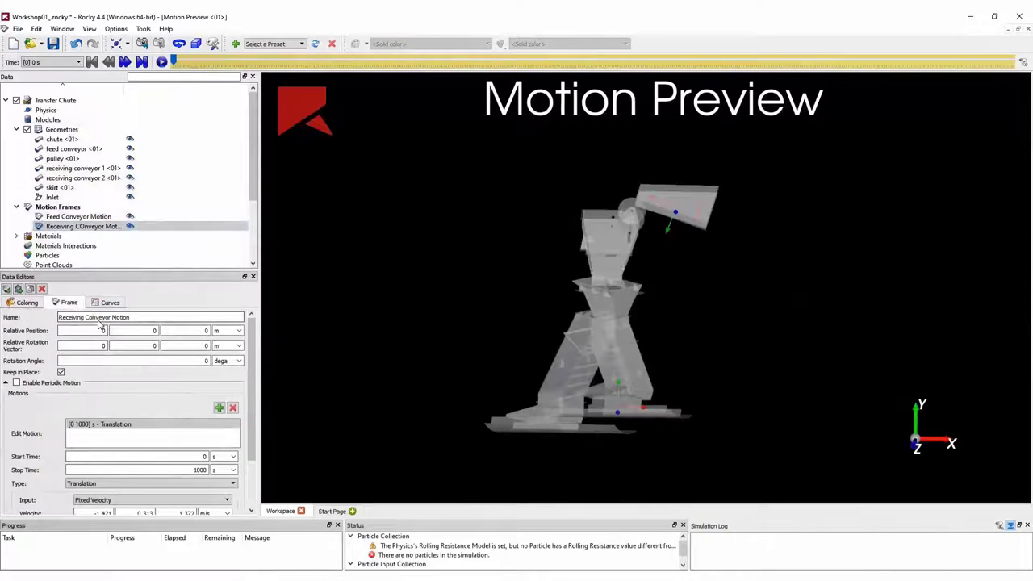
pyautogui.press('Return')
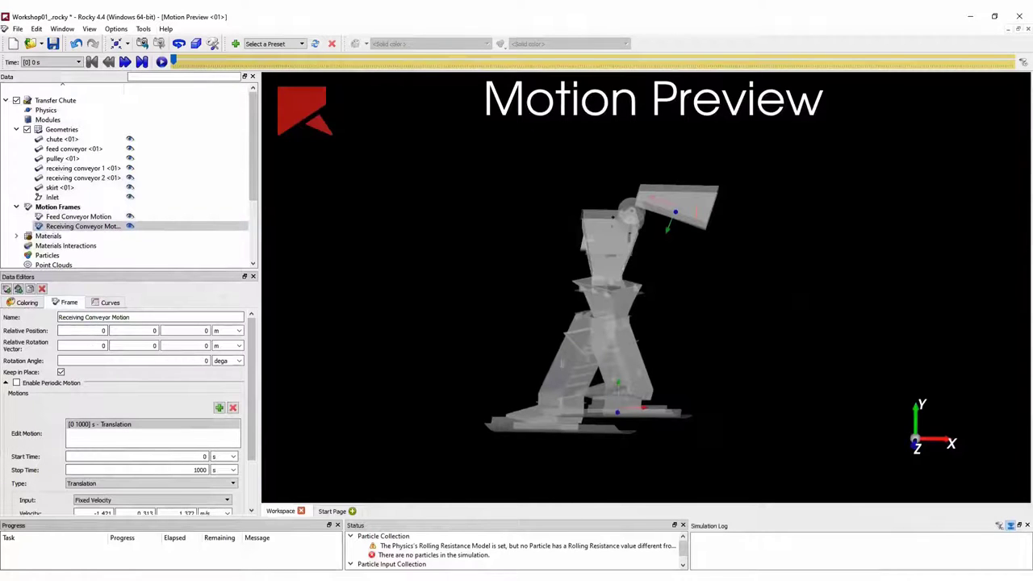
# Show the list of open windows, switch back to 3D View <01> and fit the whole chute in view
pyautogui.click(63, 28)
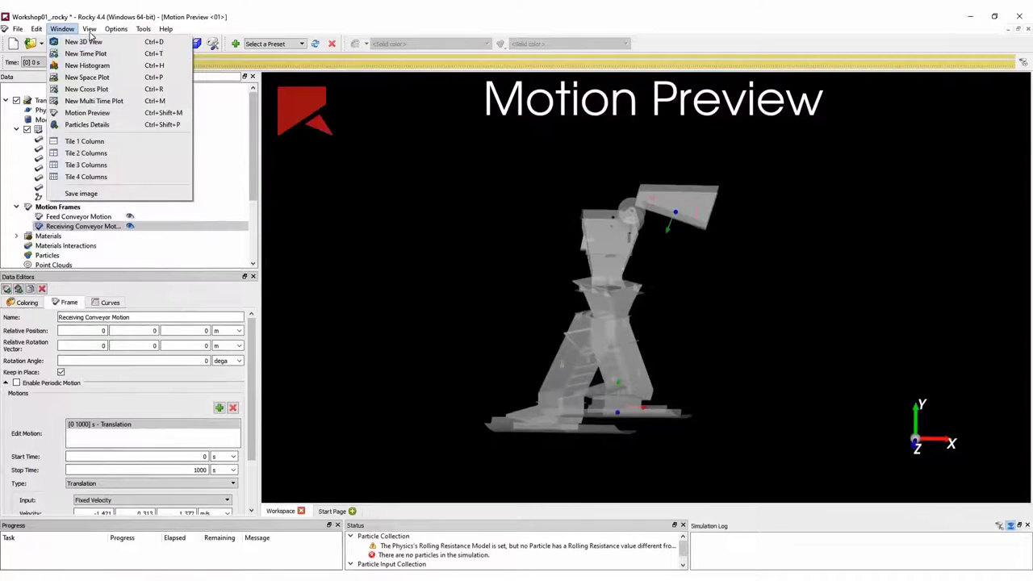
pyautogui.click(108, 71)
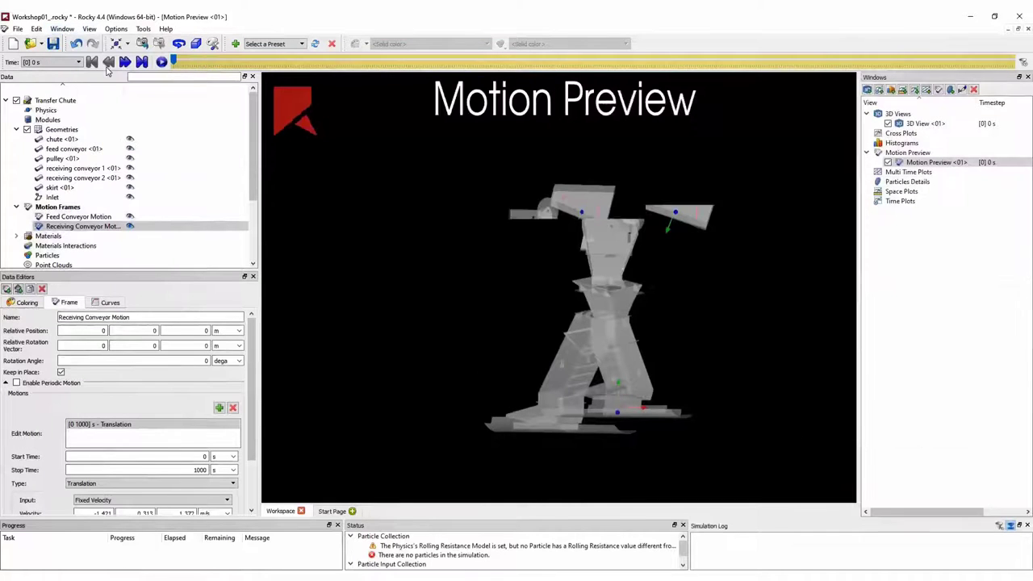
pyautogui.doubleClick(926, 124)
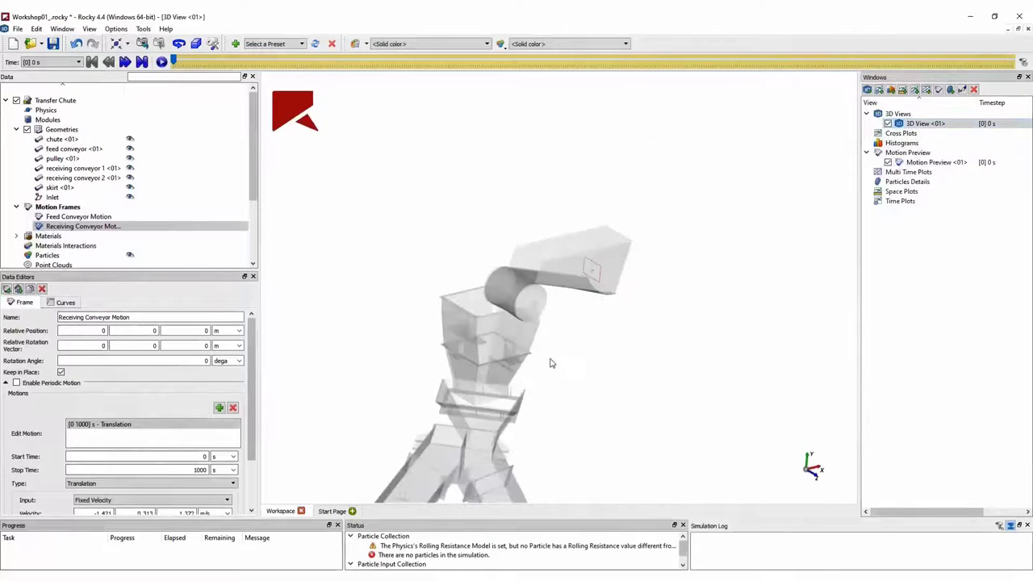
pyautogui.press('r')
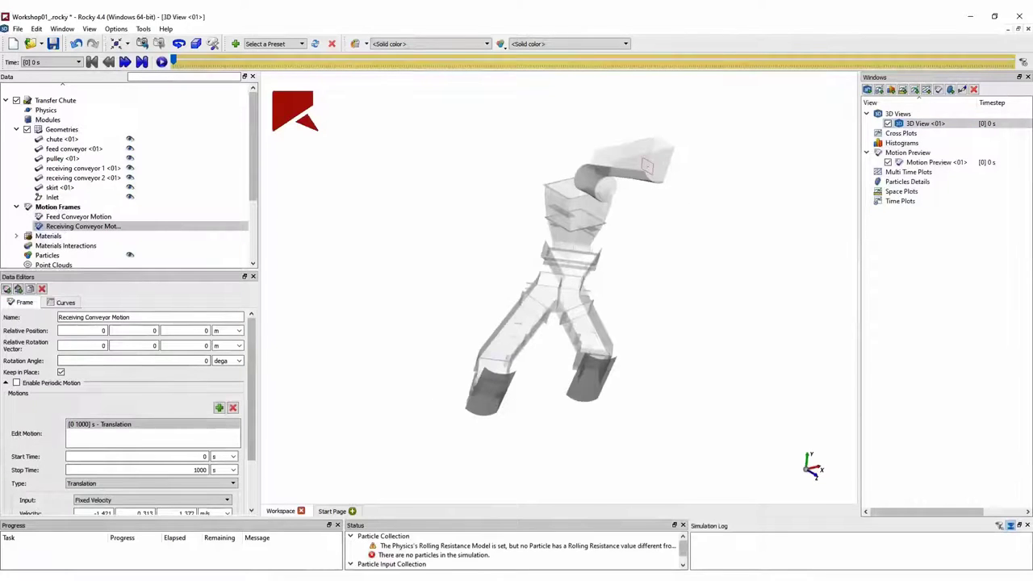
# Review the density and stiffness properties of the Default Belt, Default Boundary and Default Particles materials
pyautogui.click(17, 236)
pyautogui.click(62, 246)
pyautogui.scroll(-1, 115, 229)
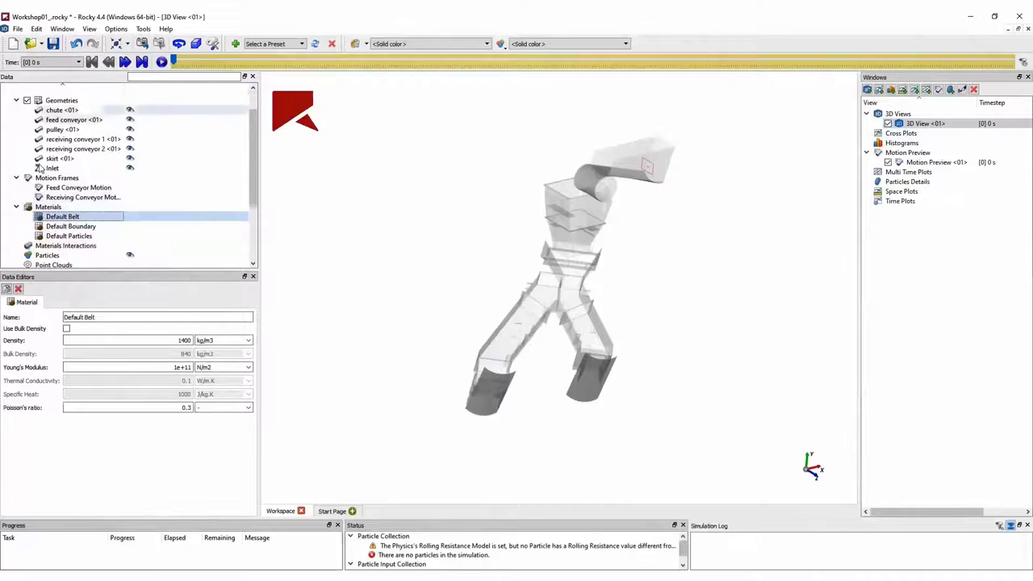
pyautogui.scroll(-1, 89, 214)
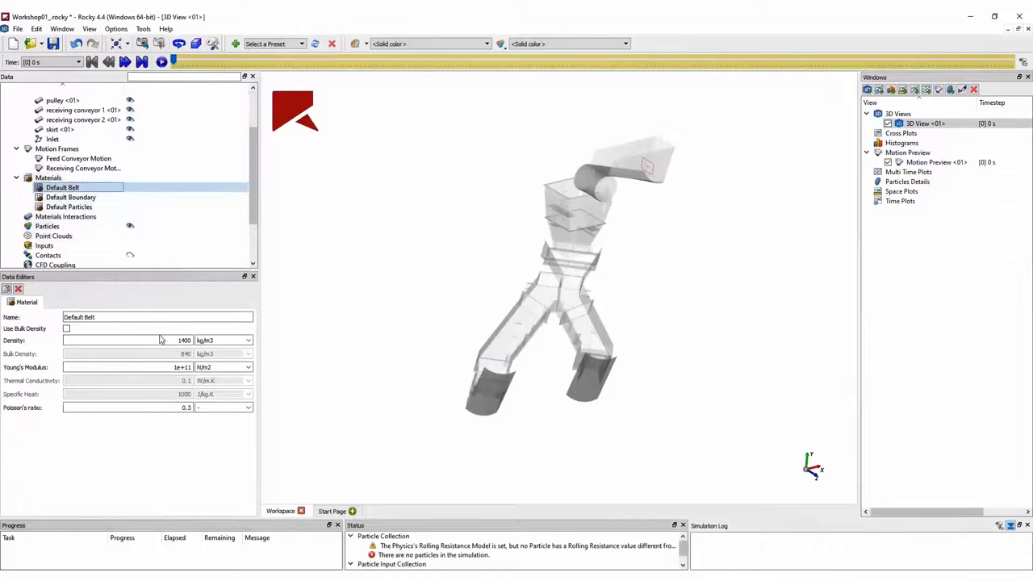
pyautogui.click(73, 199)
pyautogui.click(78, 208)
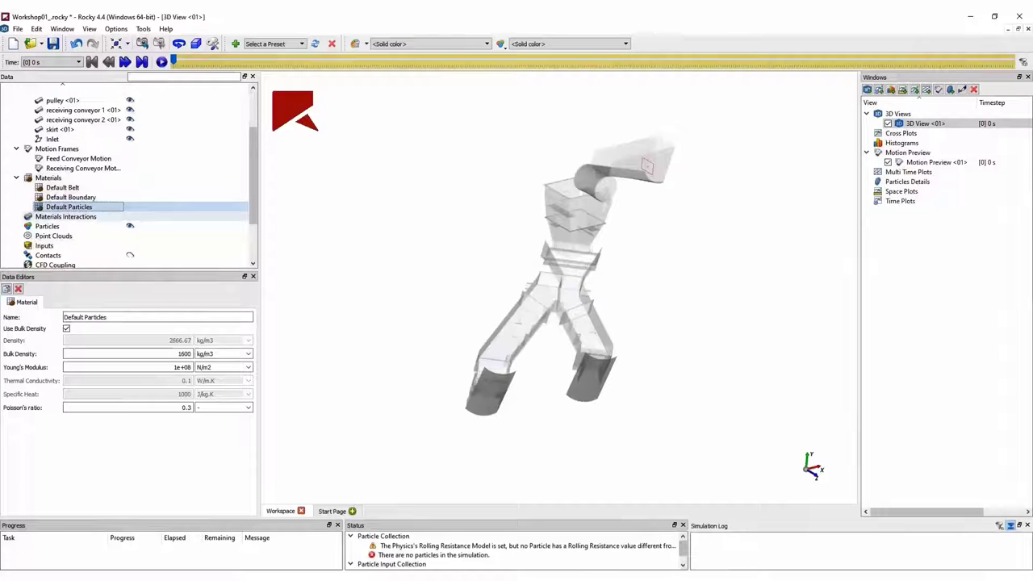
pyautogui.scroll(2, 73, 169)
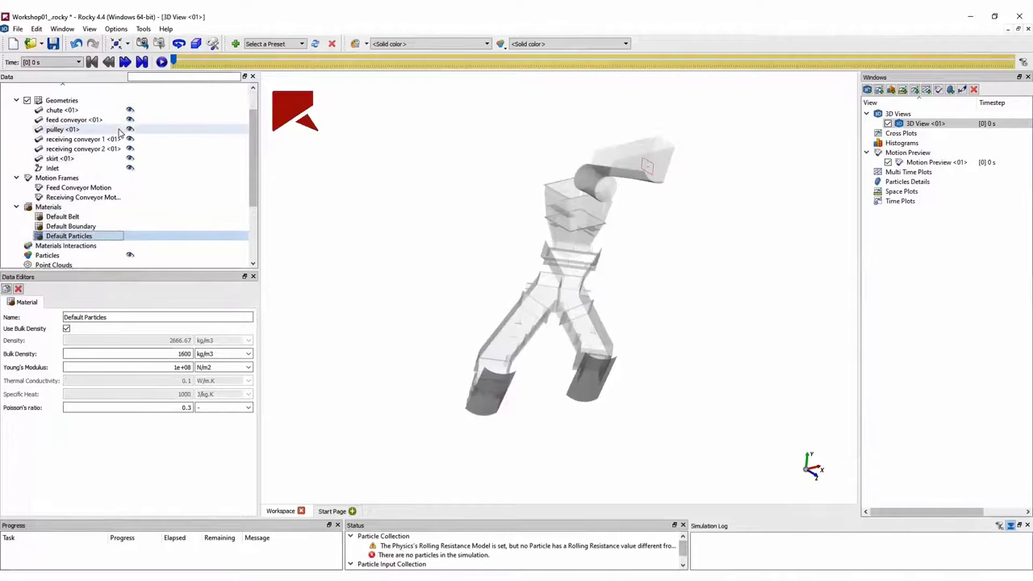
# Assign the Default Belt material to the feed conveyor geometry
pyautogui.click(76, 150)
pyautogui.click(89, 359)
pyautogui.click(91, 370)
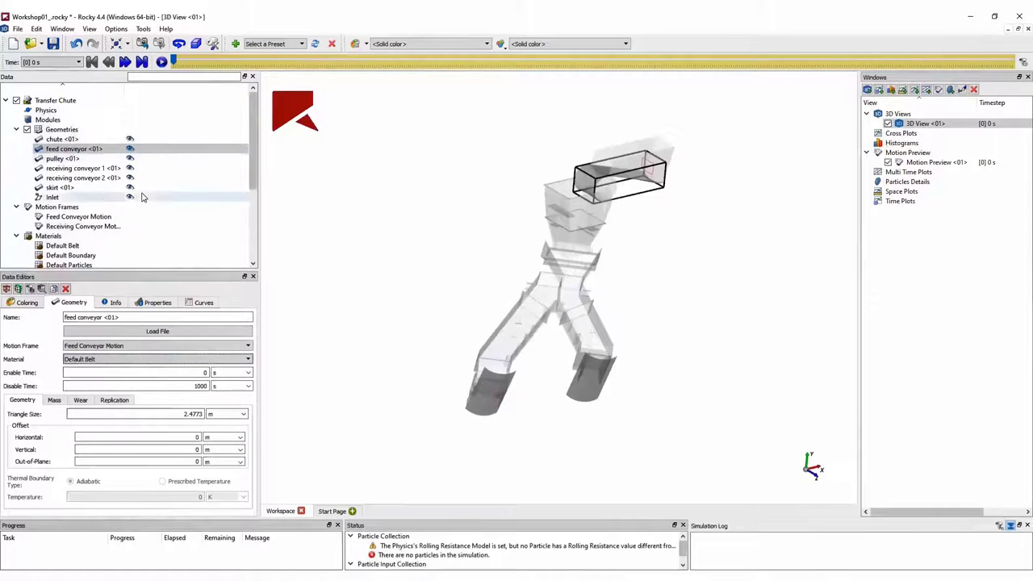
# Set the Default Particles–Default Belt interaction to static and dynamic friction of 0.5 and a restitution coefficient of 0.2
pyautogui.scroll(-3, 141, 198)
pyautogui.click(65, 188)
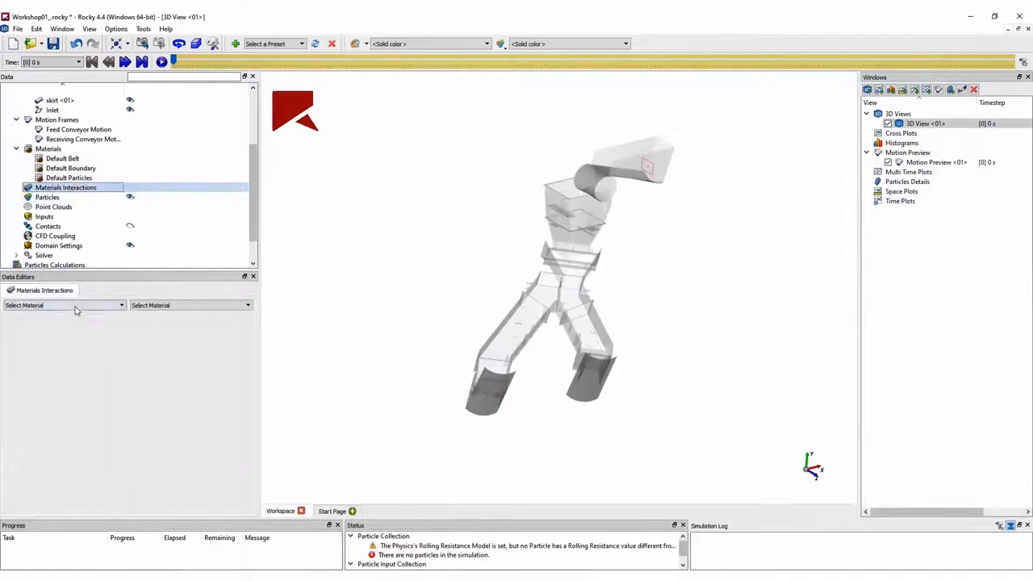
pyautogui.click(76, 305)
pyautogui.click(56, 339)
pyautogui.click(147, 305)
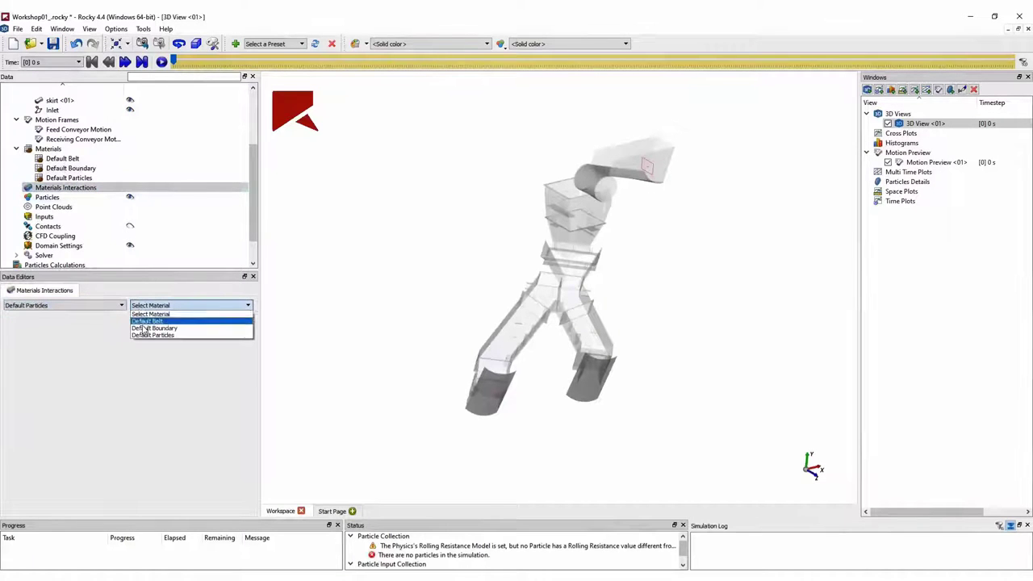
pyautogui.click(149, 316)
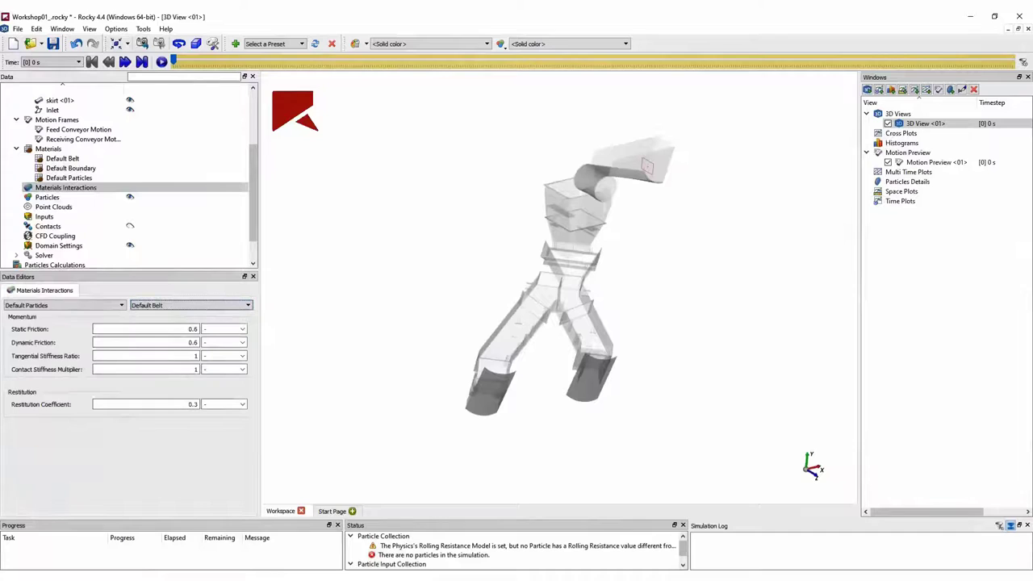
pyautogui.doubleClick(181, 329)
pyautogui.press('Tab')
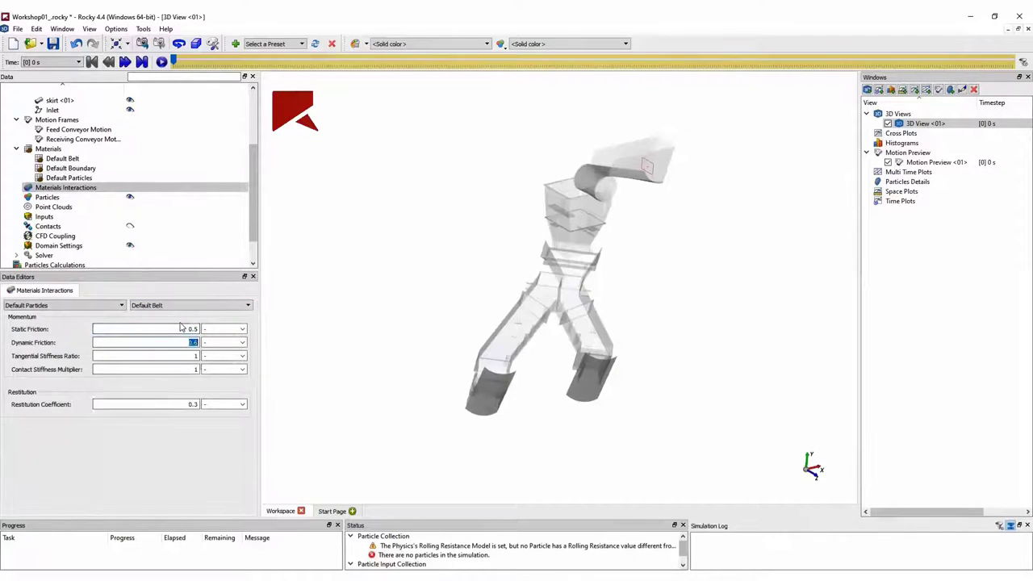
pyautogui.press('Tab')
pyautogui.press('Tab')
# Set the restitution coefficient between Default Particles and Default Boundary to 0.2
pyautogui.click(186, 306)
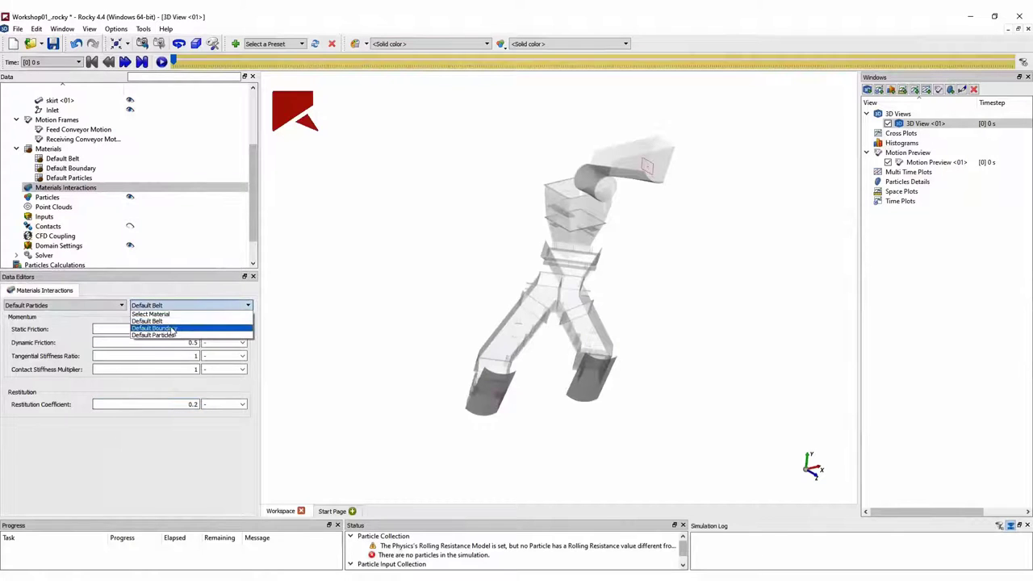
pyautogui.click(171, 327)
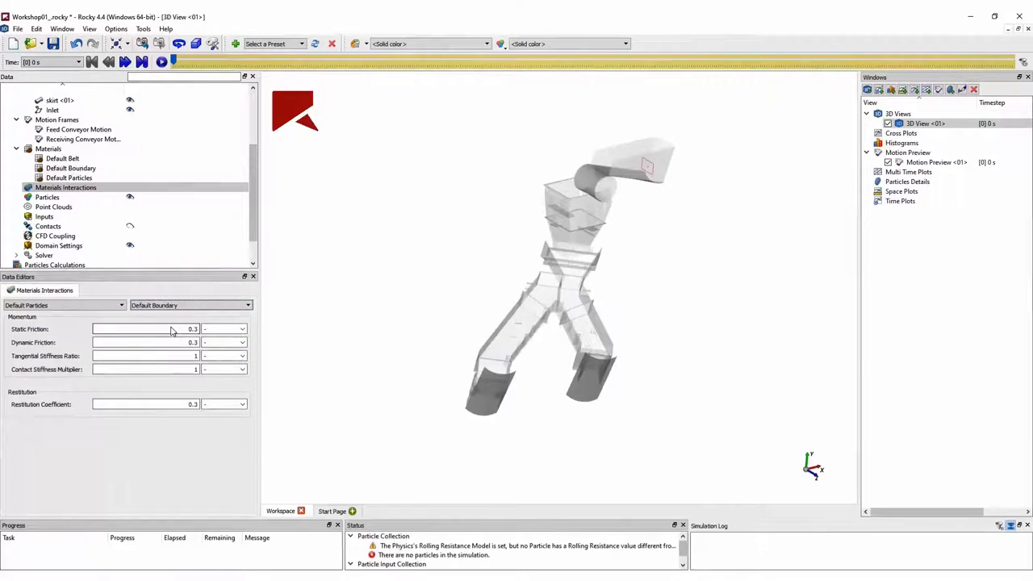
pyautogui.click(186, 405)
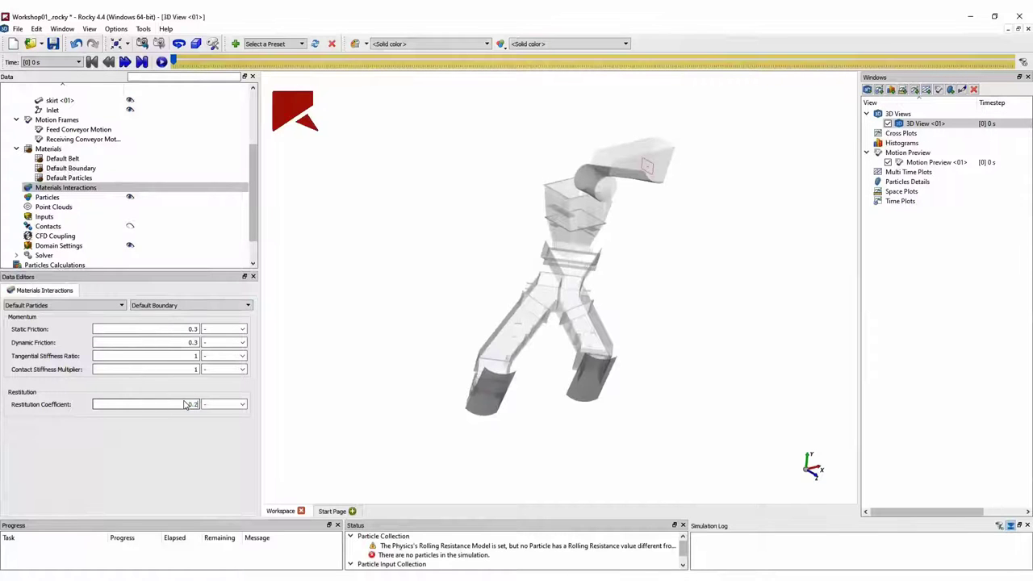
# Set the static and dynamic friction between Default Particles and Default Particles to 0.55
pyautogui.click(194, 305)
pyautogui.click(166, 341)
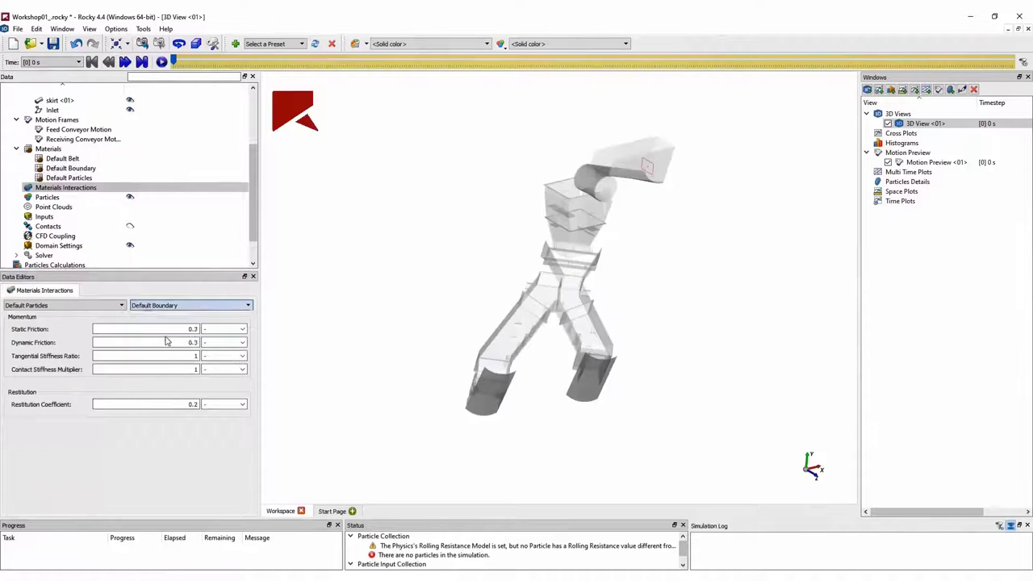
pyautogui.click(179, 330)
pyautogui.write('0')
pyautogui.press('Tab')
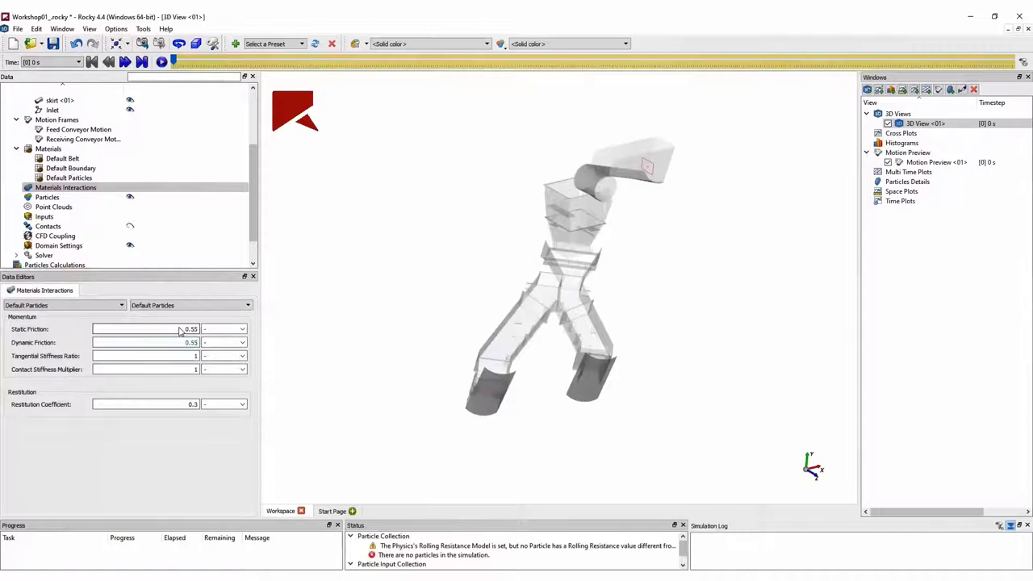
# Set the restitution coefficient between Default Particles and Default Particles to 0.2
pyautogui.click(184, 405)
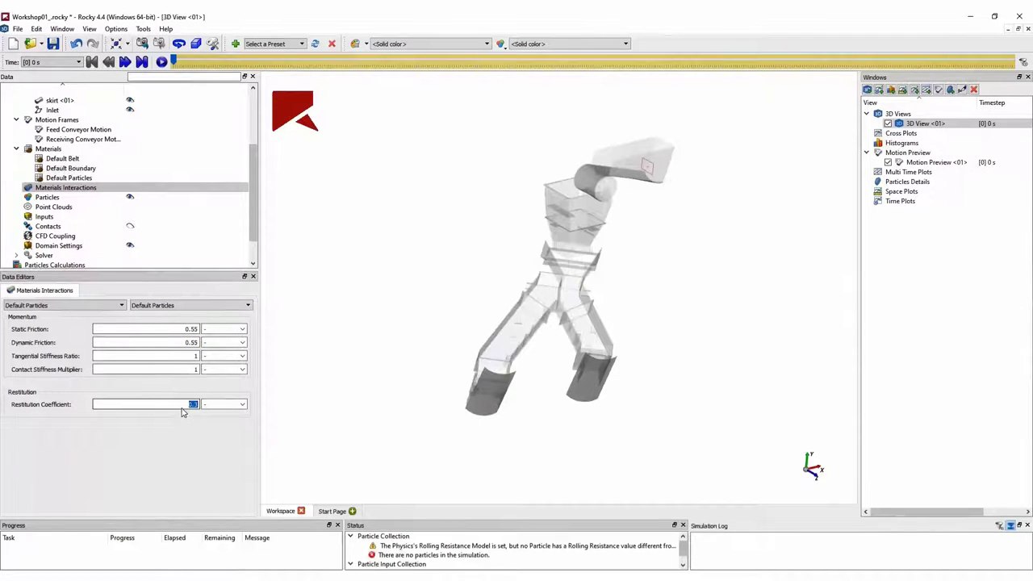
pyautogui.write('0.2')
pyautogui.press('Tab')
# Create a spherical particle with a sieve size of 0.07 m
pyautogui.rightClick(80, 197)
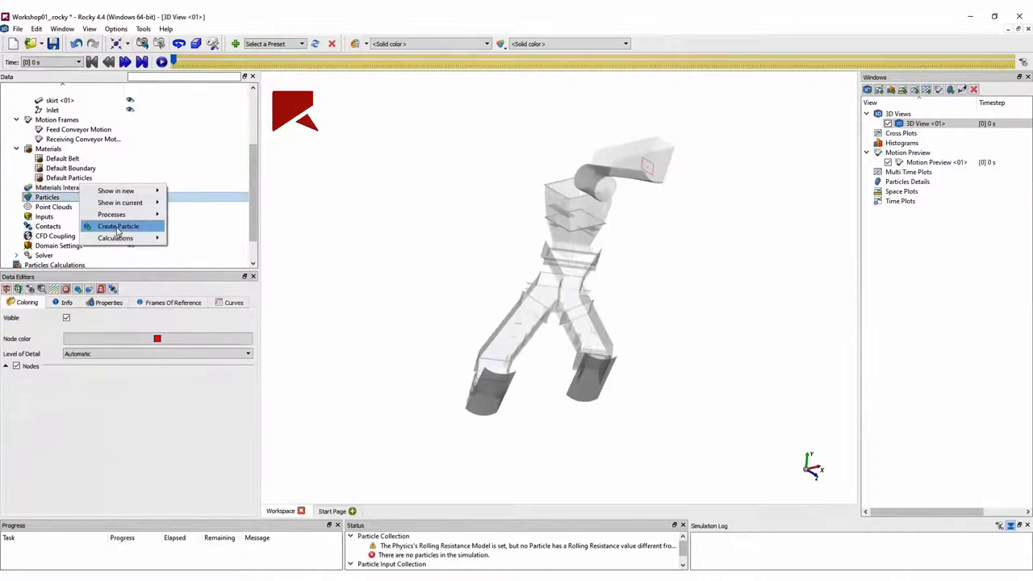
pyautogui.click(118, 227)
pyautogui.click(77, 208)
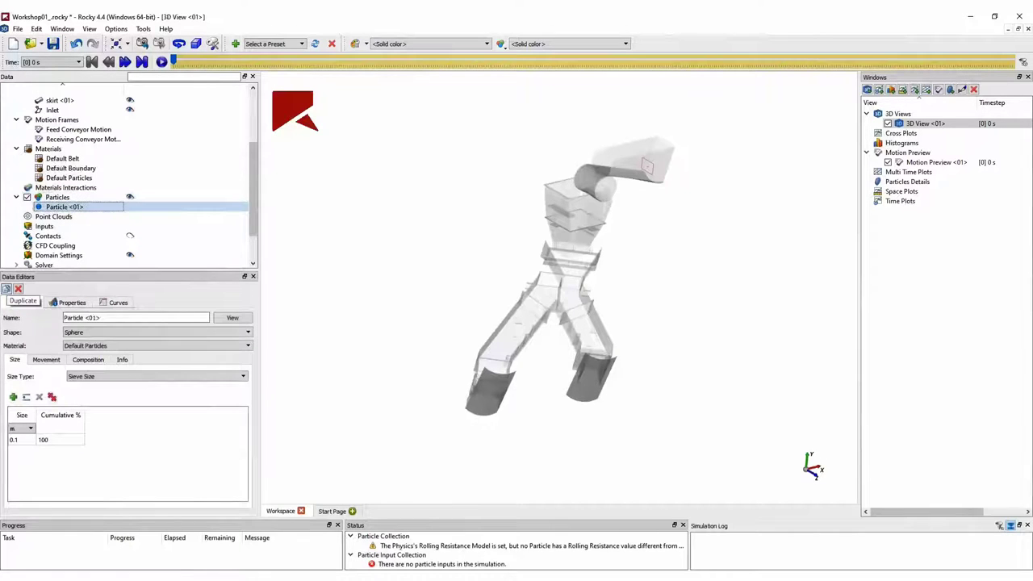
pyautogui.click(26, 441)
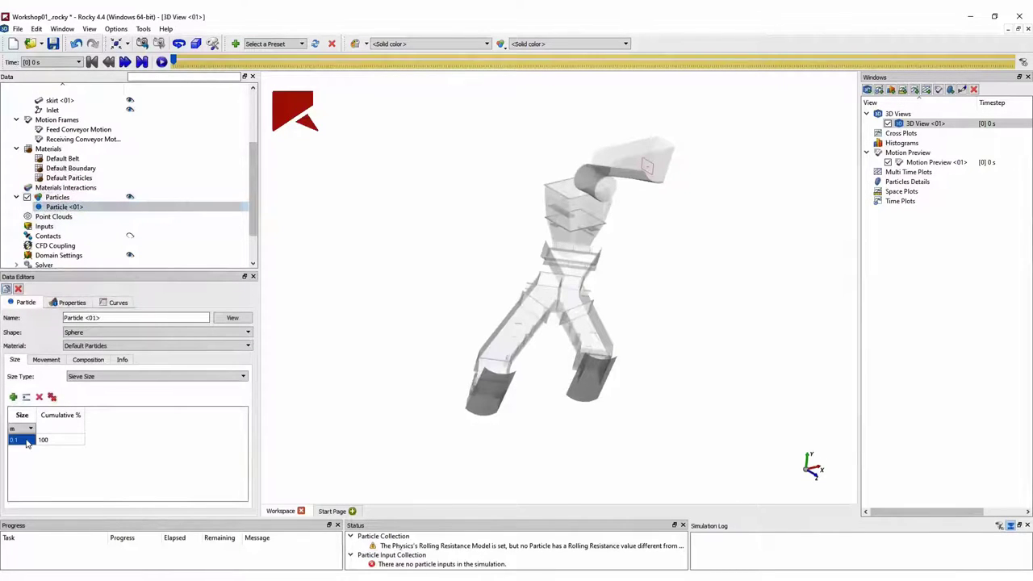
pyautogui.write('0.07')
# Set the rolling resistance of the new particle to 0.28
pyautogui.click(88, 360)
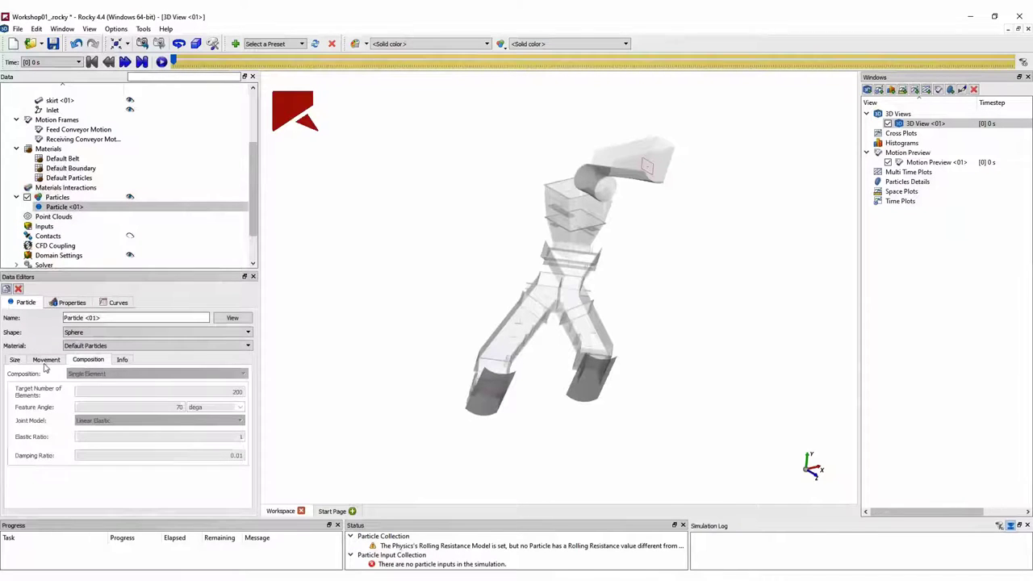
pyautogui.click(46, 360)
pyautogui.click(218, 375)
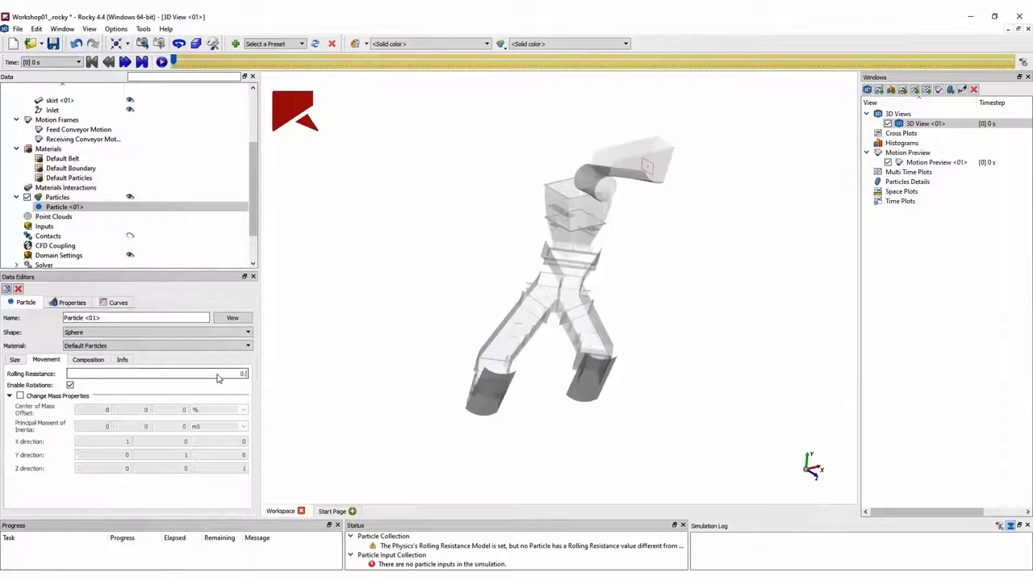
pyautogui.write('0.28')
pyautogui.press('Tab')
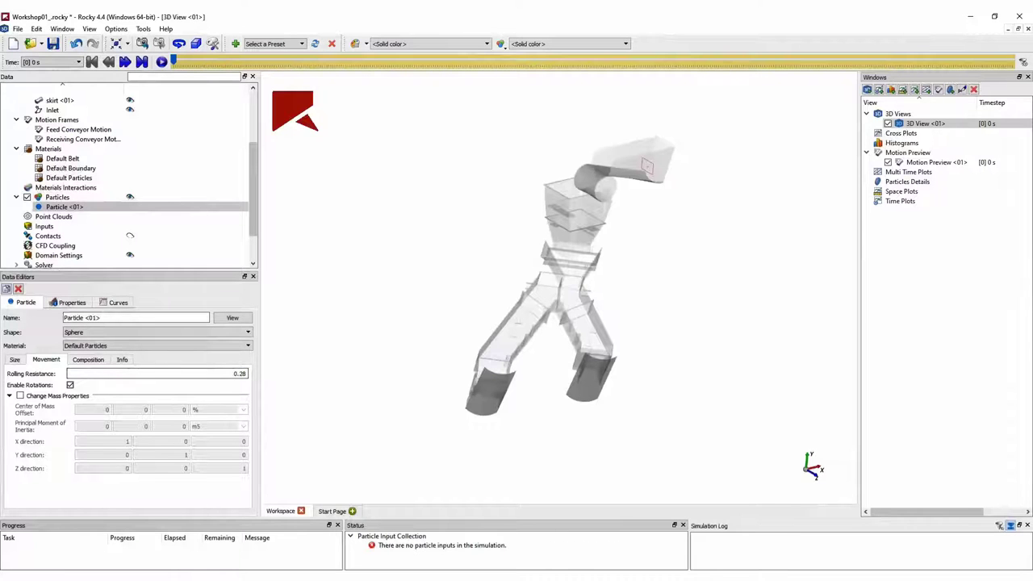
# Create a continuous injection that releases Particle <01> at a mass flow rate of 1000 t/h
pyautogui.rightClick(66, 226)
pyautogui.click(98, 222)
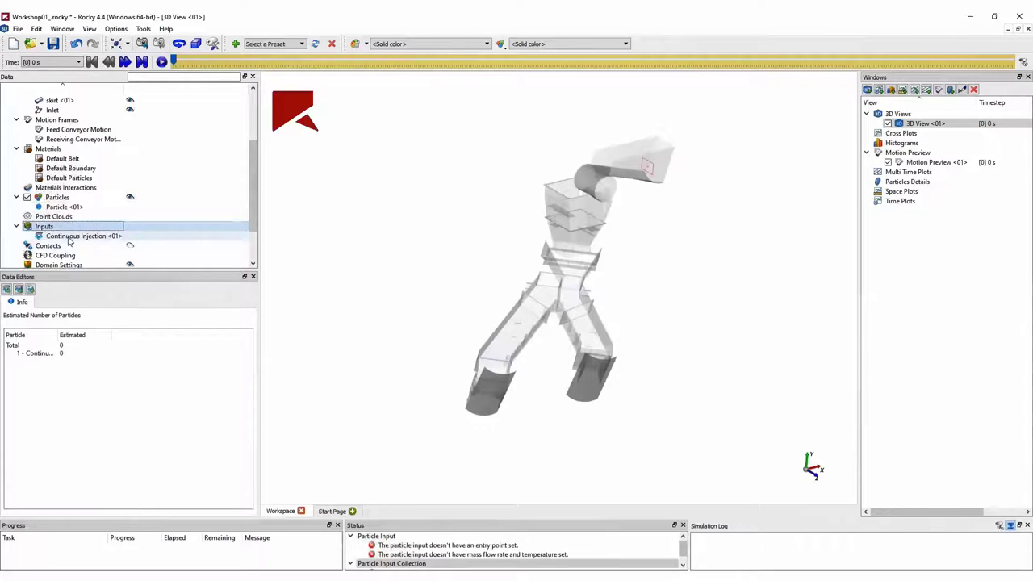
pyautogui.click(13, 367)
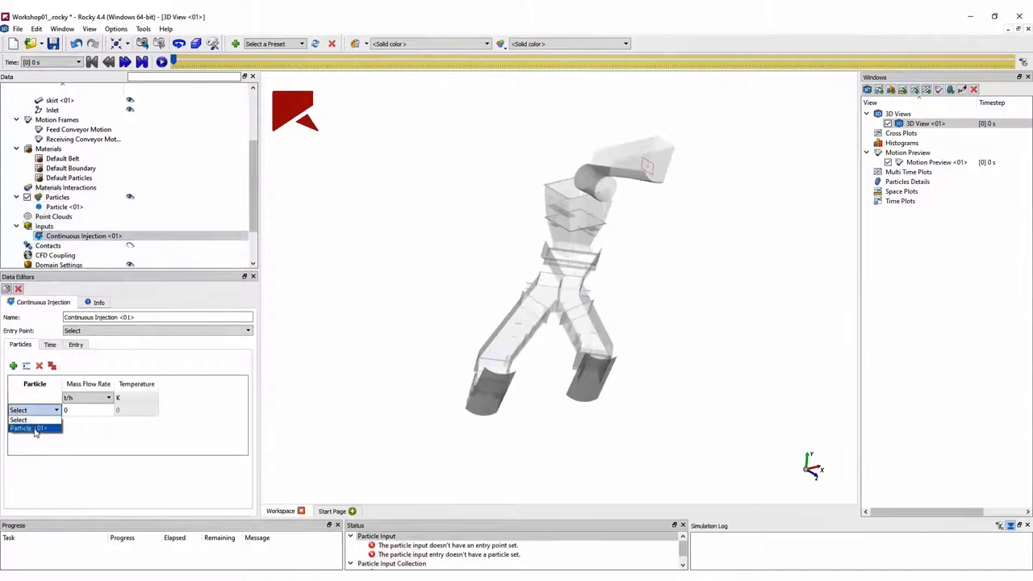
pyautogui.click(34, 428)
pyautogui.click(76, 411)
pyautogui.write('1000')
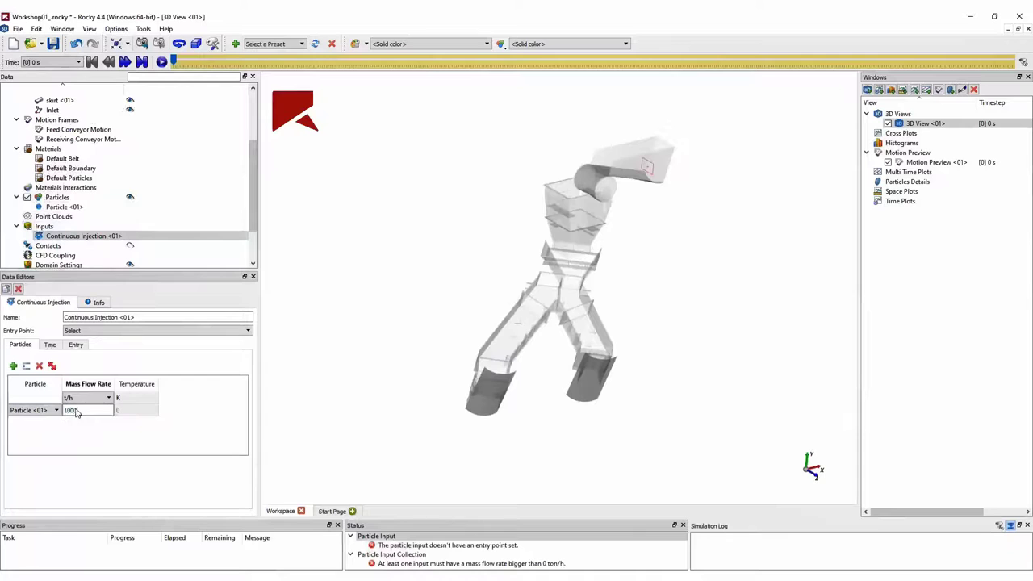
# Set the stop time of the continuous injection to 5 s
pyautogui.click(46, 347)
pyautogui.doubleClick(137, 374)
pyautogui.write('5')
pyautogui.press('Tab')
# Assign Inlet as the entry point of the continuous injection and review its particle settings
pyautogui.click(76, 345)
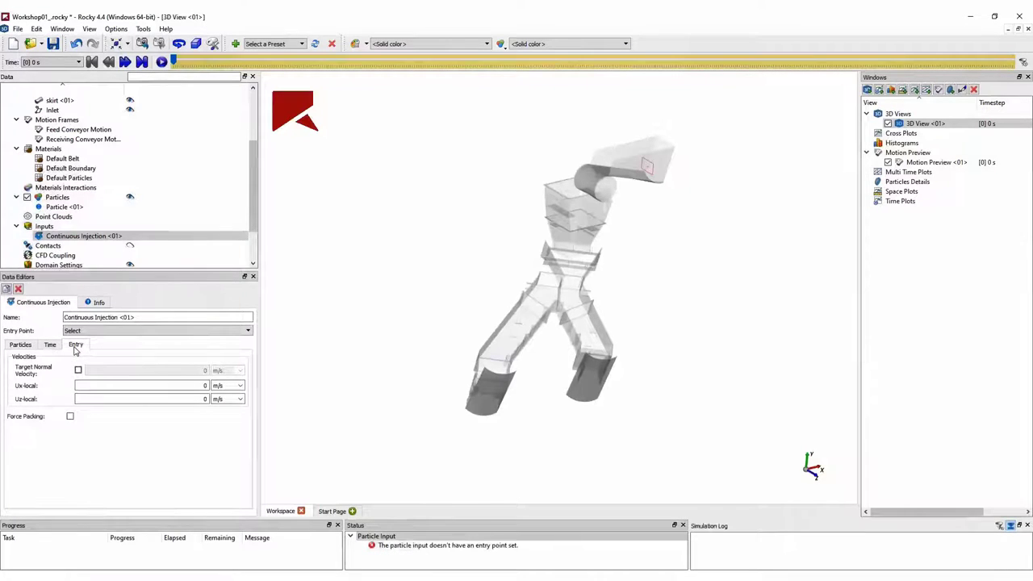
pyautogui.click(84, 335)
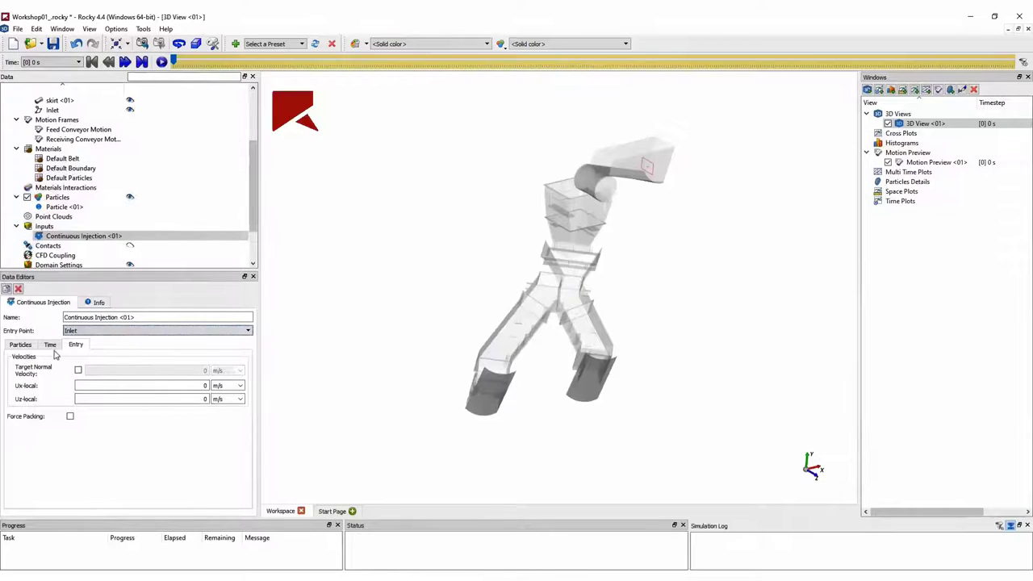
pyautogui.click(22, 347)
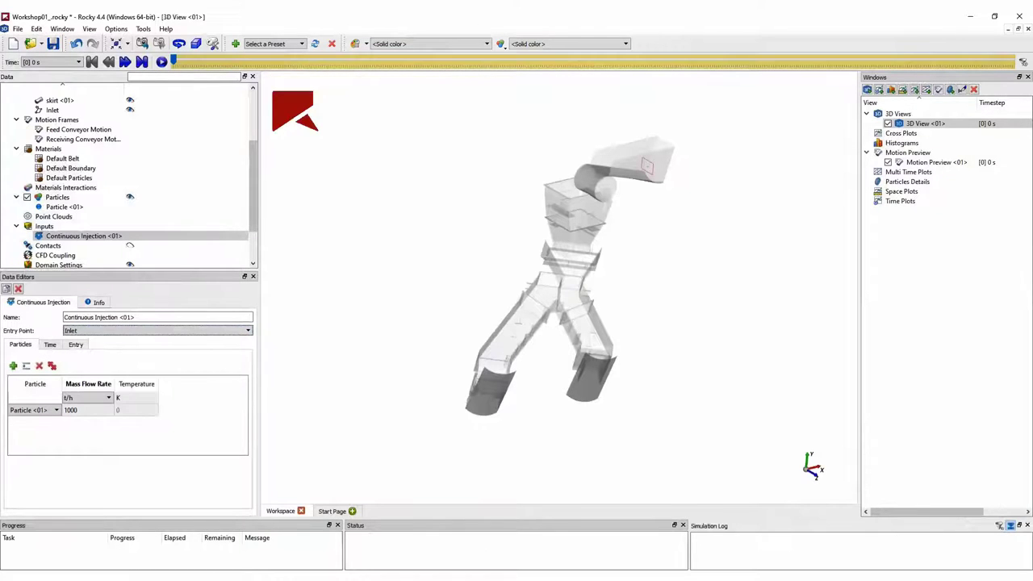
# Set the solver's simulation duration to 13 s
pyautogui.scroll(-2, 69, 238)
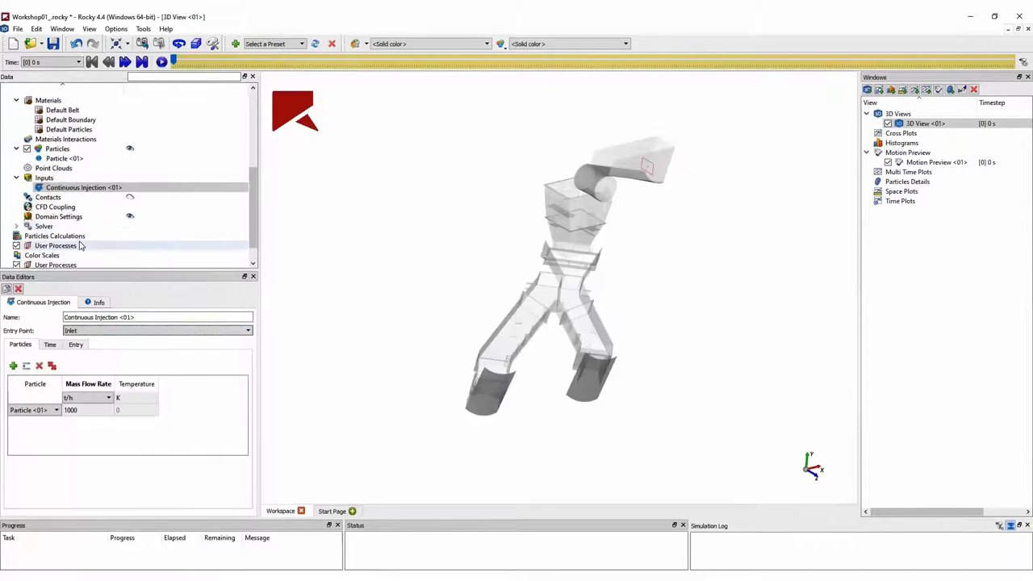
pyautogui.click(44, 226)
pyautogui.click(164, 340)
pyautogui.write('12')
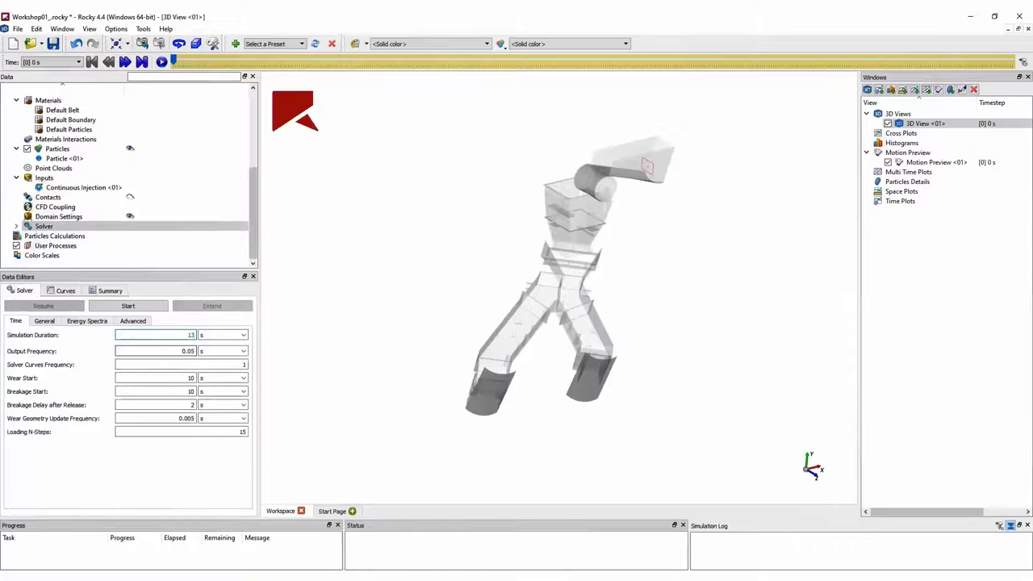
# Start the simulation on the CPU with 4 processors
pyautogui.click(45, 322)
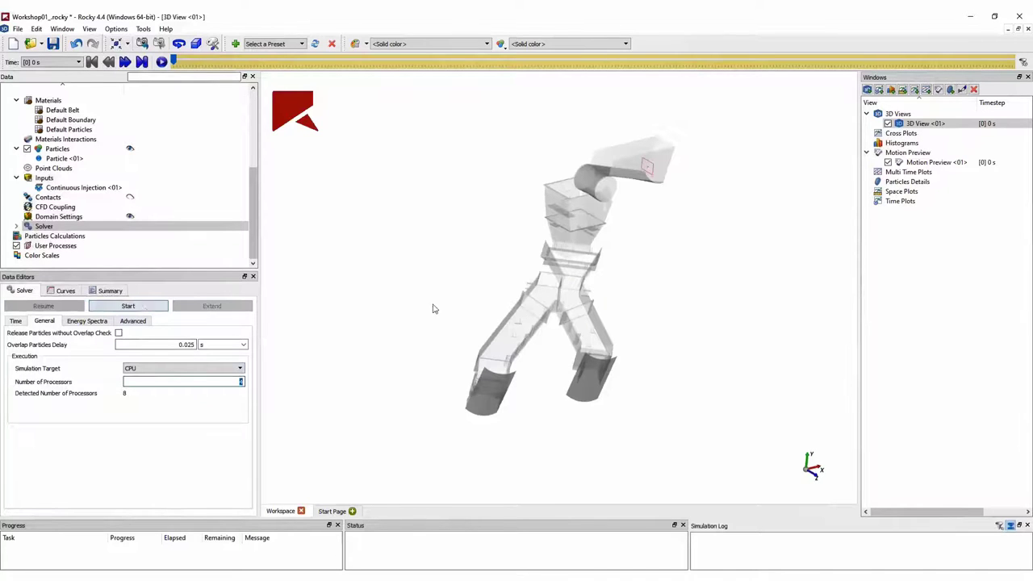
pyautogui.scroll(1, 457, 310)
pyautogui.click(152, 307)
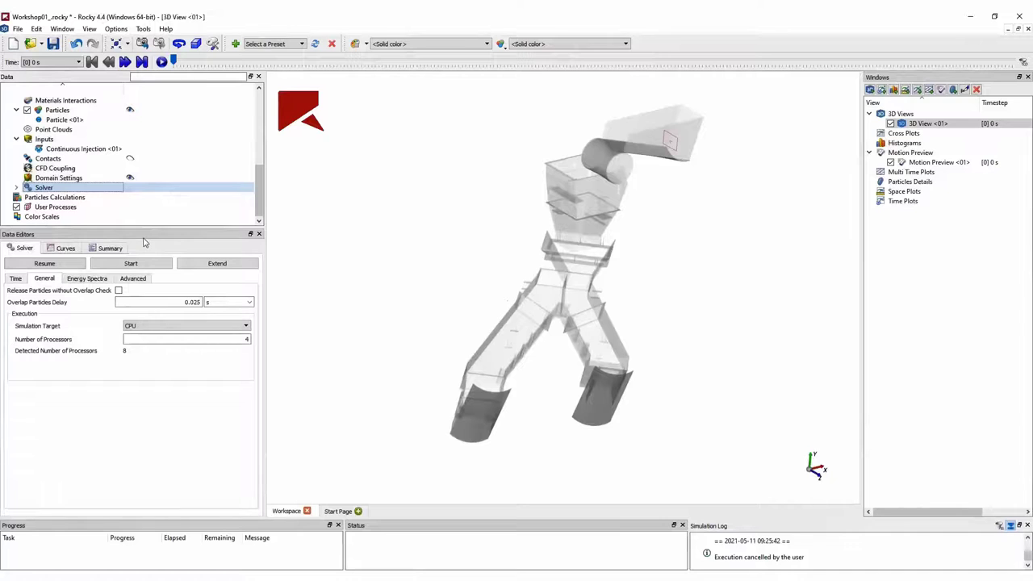
# Move the simulation results to the 5.3 s timestep with the particle set selected
pyautogui.click(69, 111)
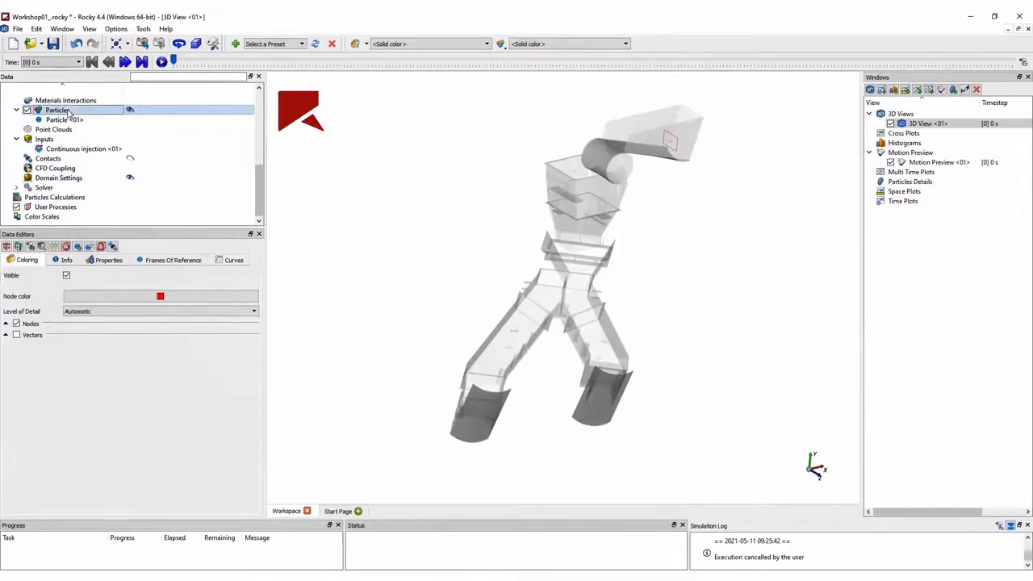
pyautogui.click(212, 63)
pyautogui.moveTo(212, 63); pyautogui.dragTo(544, 76)
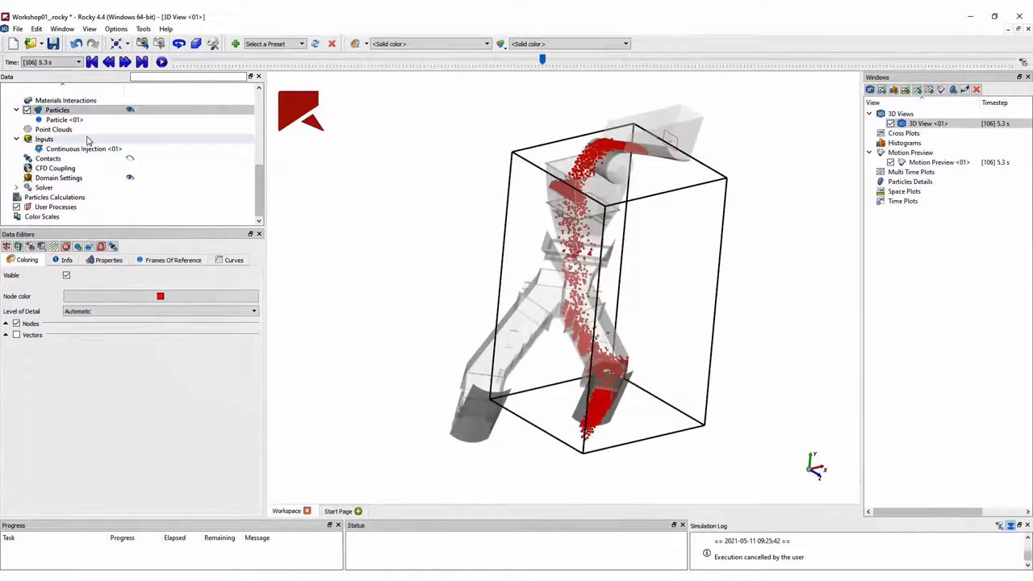
# Color the particles by Absolute Translational Velocity
pyautogui.click(88, 140)
pyautogui.click(548, 45)
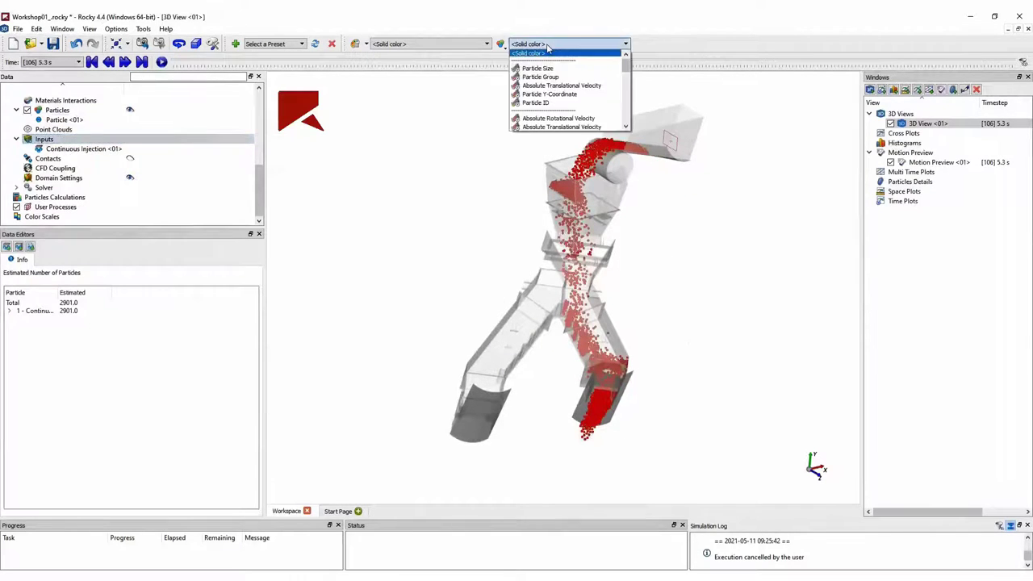
pyautogui.click(562, 85)
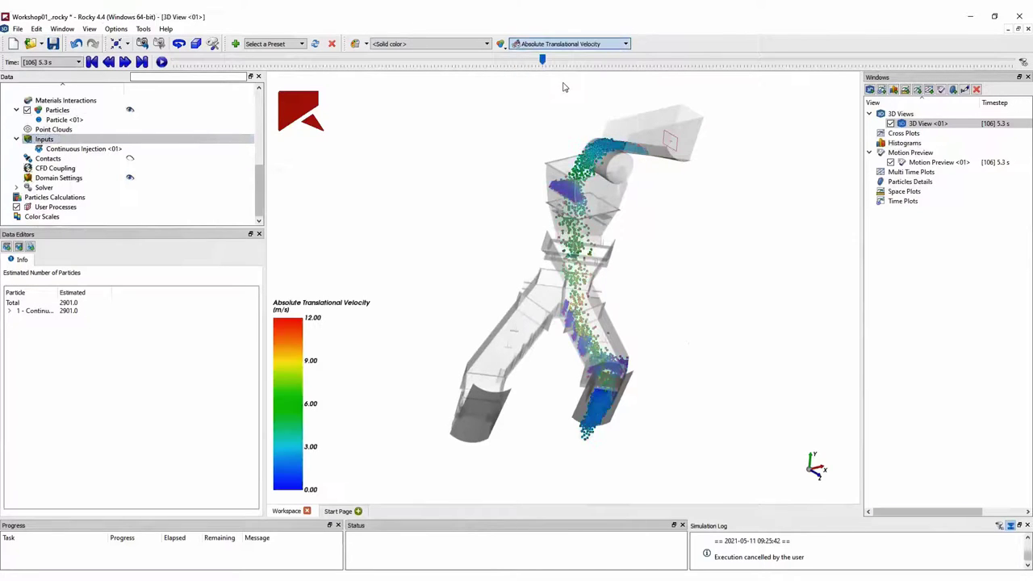
# Examine the particle velocities along the chute, from the feed conveyor down to the receiving conveyors
pyautogui.moveTo(613, 196); pyautogui.dragTo(578, 180)
pyautogui.scroll(3, 578, 180)
pyautogui.moveTo(578, 180); pyautogui.dragTo(550, 305, button='middle')
pyautogui.scroll(3, 549, 305)
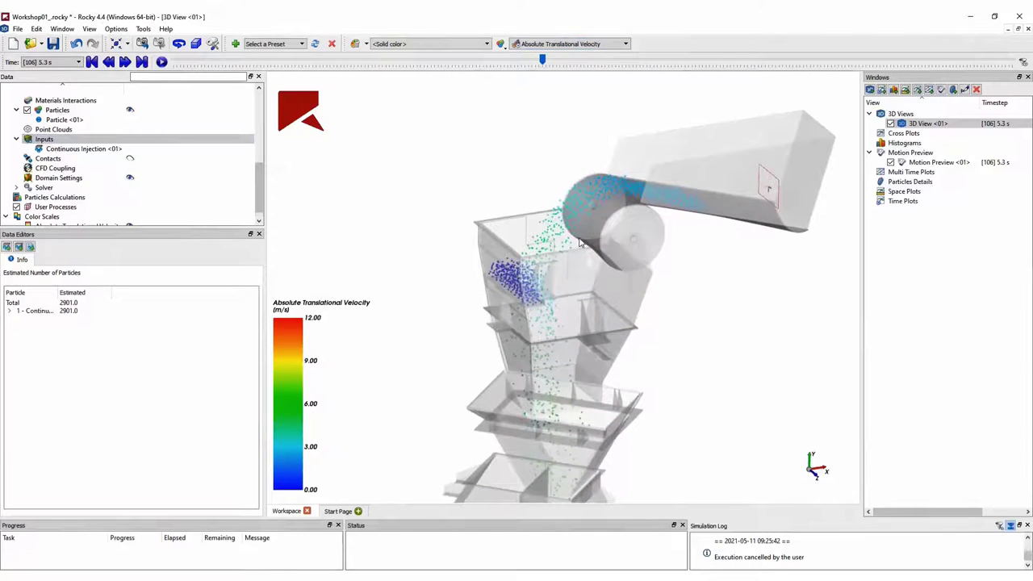
pyautogui.moveTo(568, 349); pyautogui.dragTo(563, 230, button='middle')
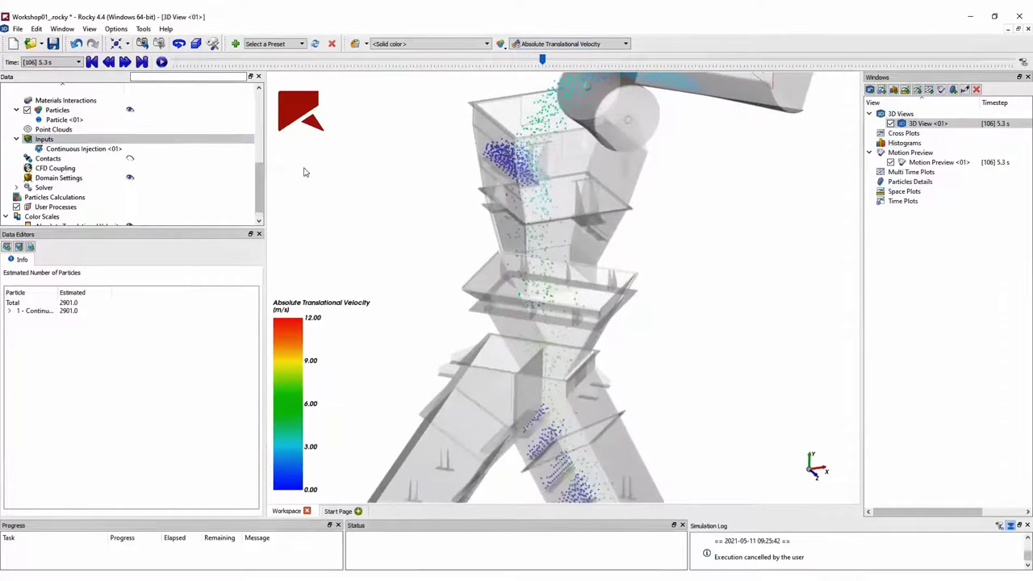
pyautogui.moveTo(561, 329); pyautogui.dragTo(565, 200, button='middle')
pyautogui.moveTo(606, 408); pyautogui.dragTo(602, 275, button='middle')
# Move the results to the 12.05 s timestep and examine the particles left in the whole chute
pyautogui.moveTo(543, 60); pyautogui.dragTo(1025, 65)
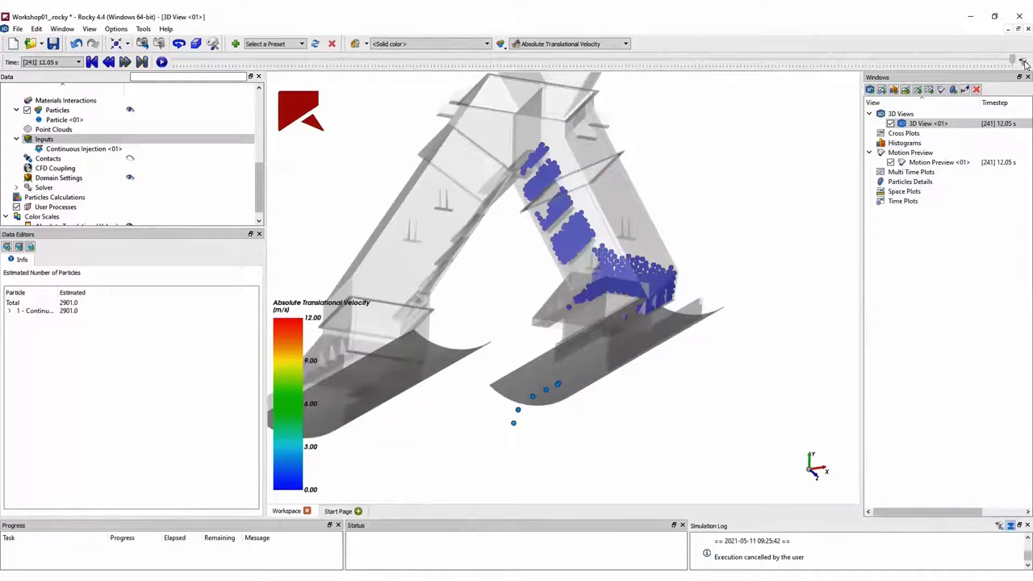
pyautogui.scroll(-5, 573, 220)
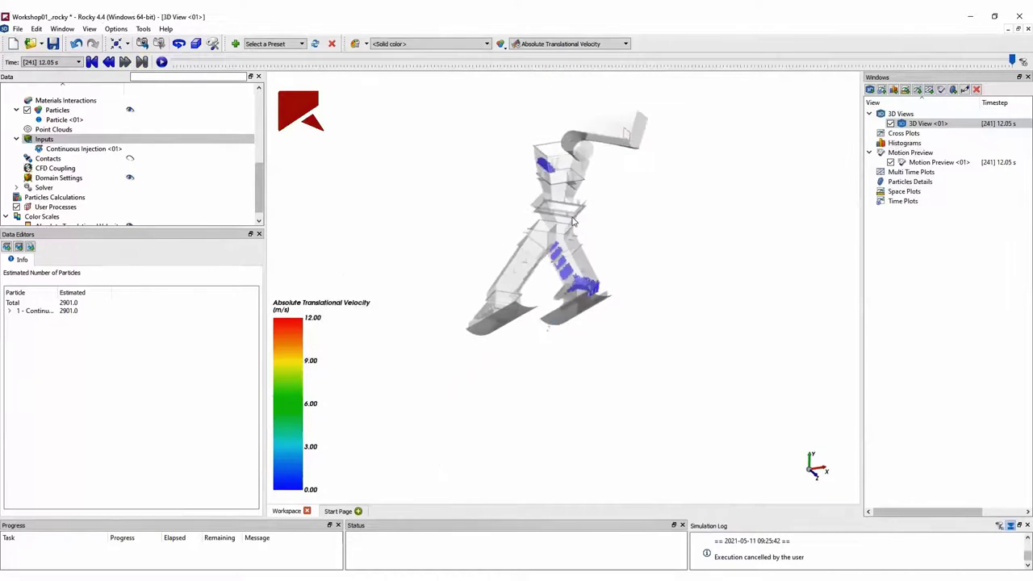
pyautogui.scroll(4, 573, 219)
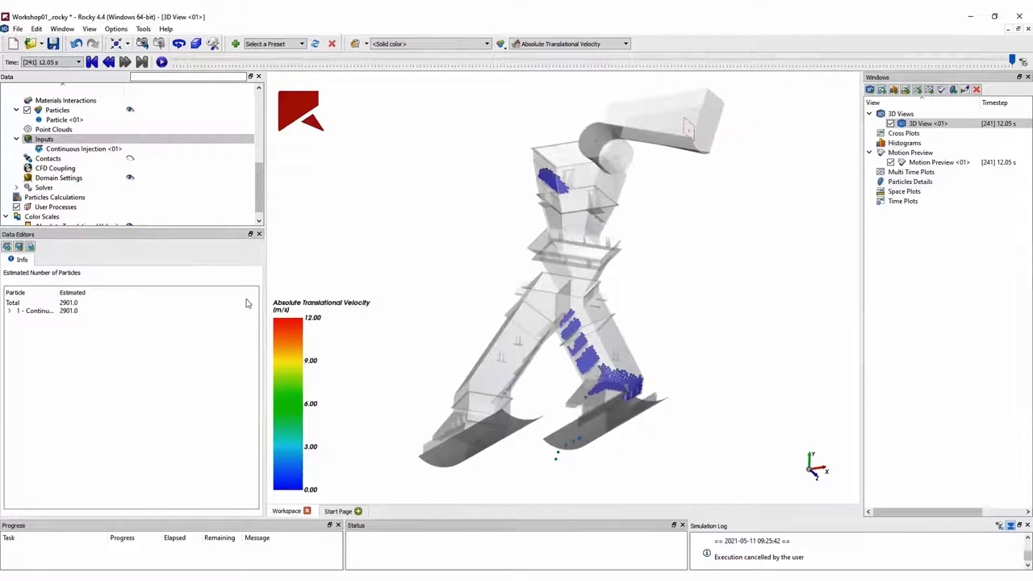
# Plot the Particles In Count curve of the particle set in a new time plot
pyautogui.click(57, 110)
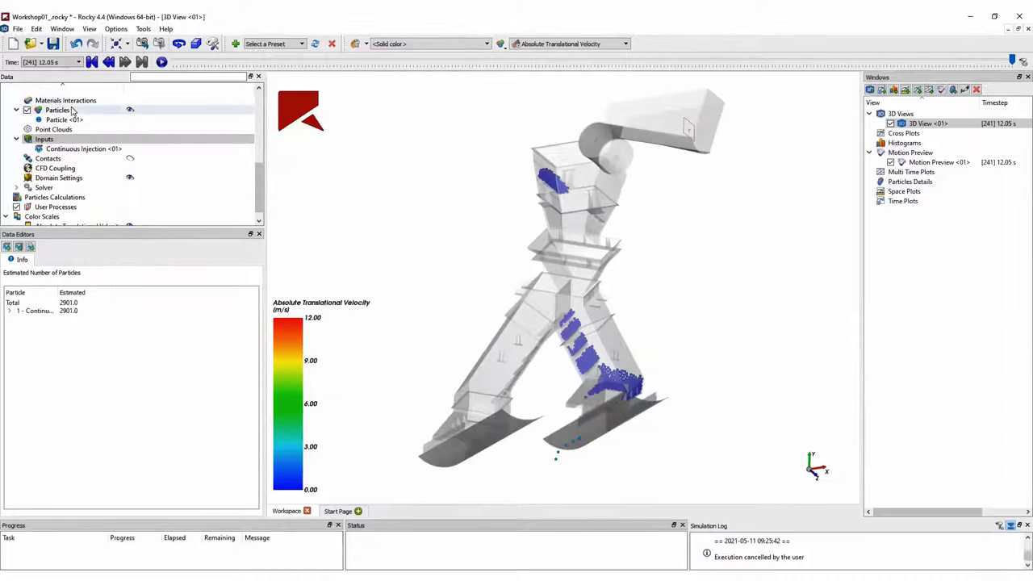
pyautogui.click(110, 260)
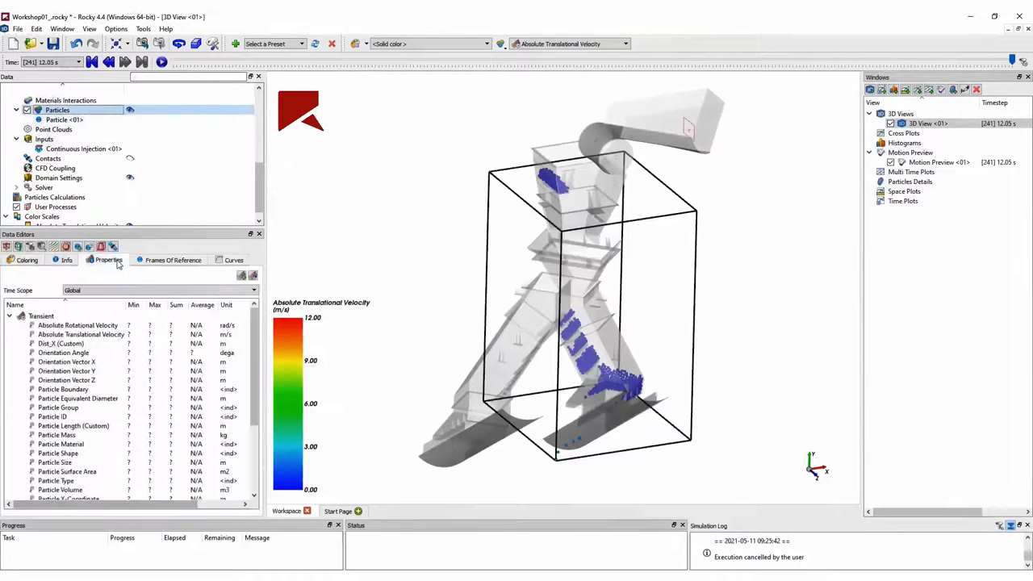
pyautogui.click(233, 260)
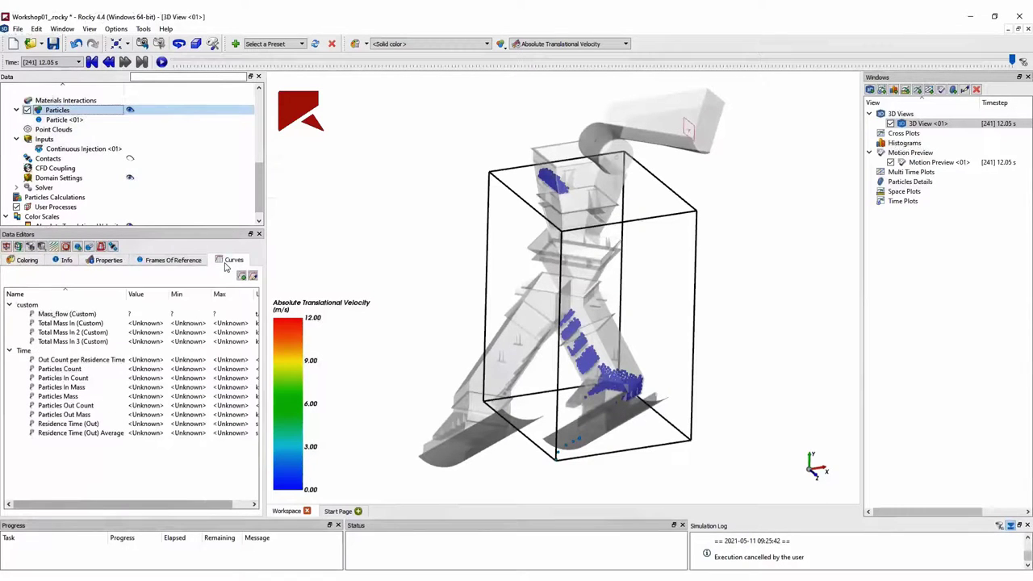
pyautogui.click(82, 381)
pyautogui.click(82, 379)
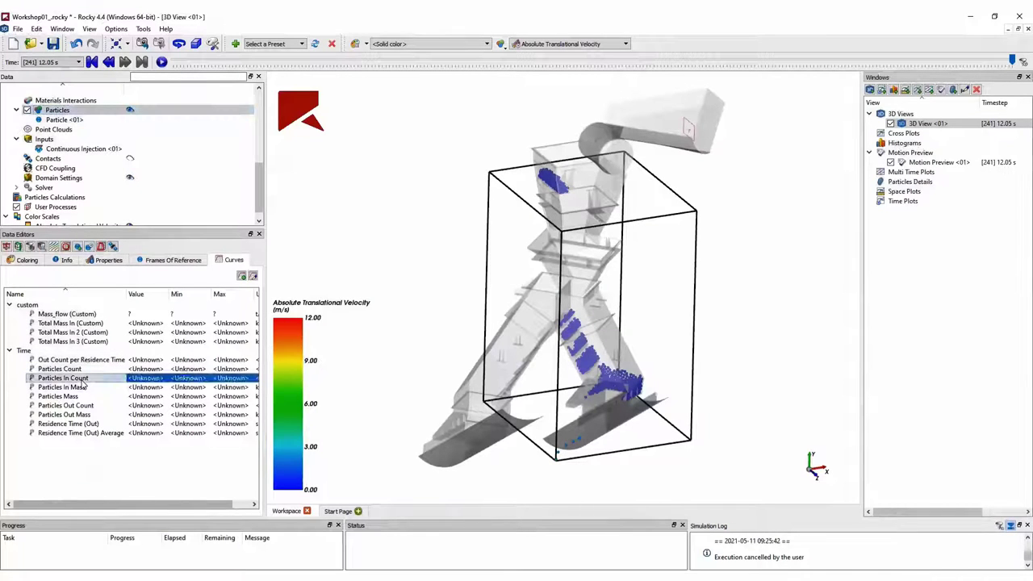
pyautogui.rightClick(83, 384)
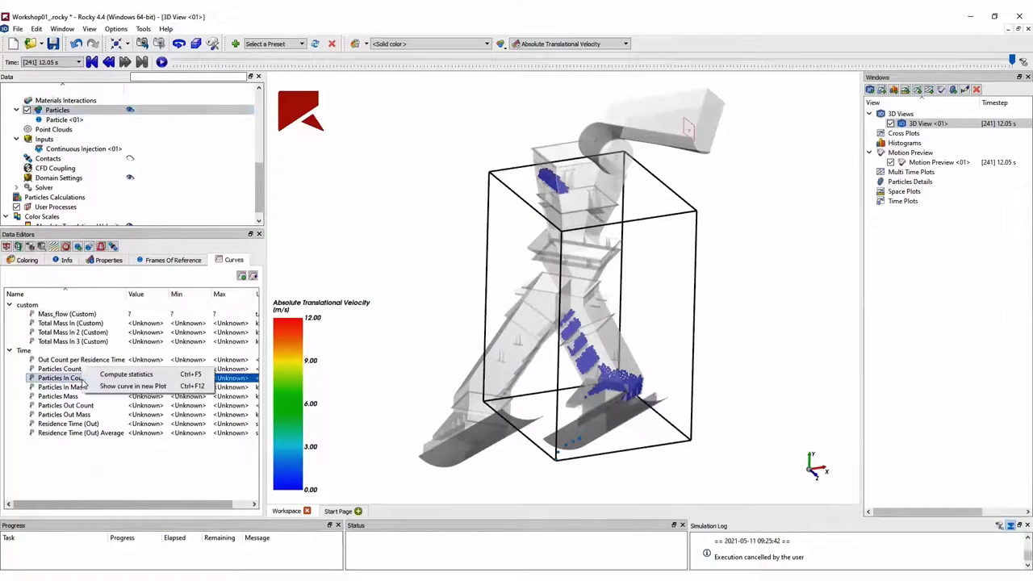
pyautogui.click(129, 386)
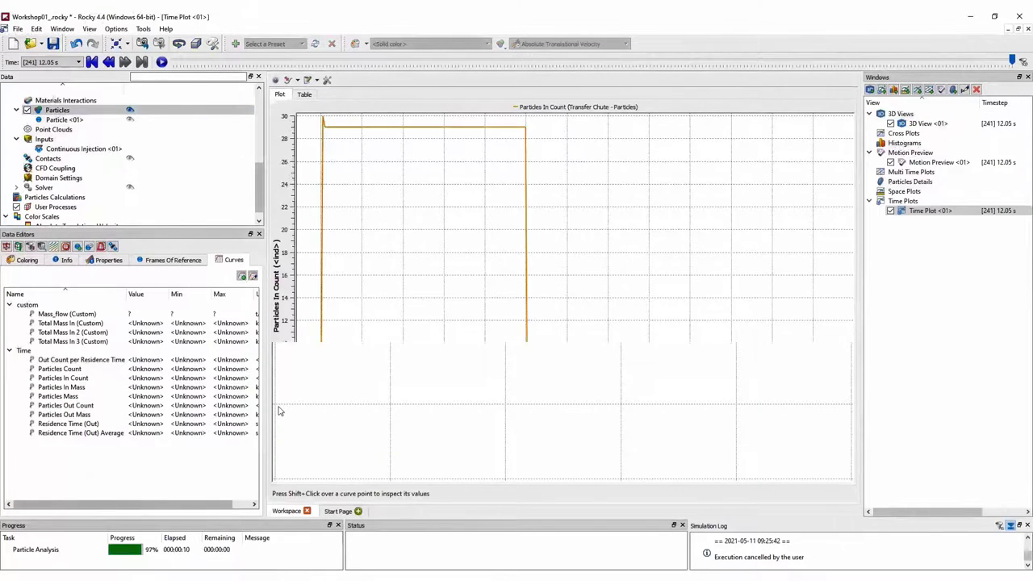
# Add the Particles Out Count curve to the existing Particles In Count time plot
pyautogui.click(67, 407)
pyautogui.rightClick(77, 406)
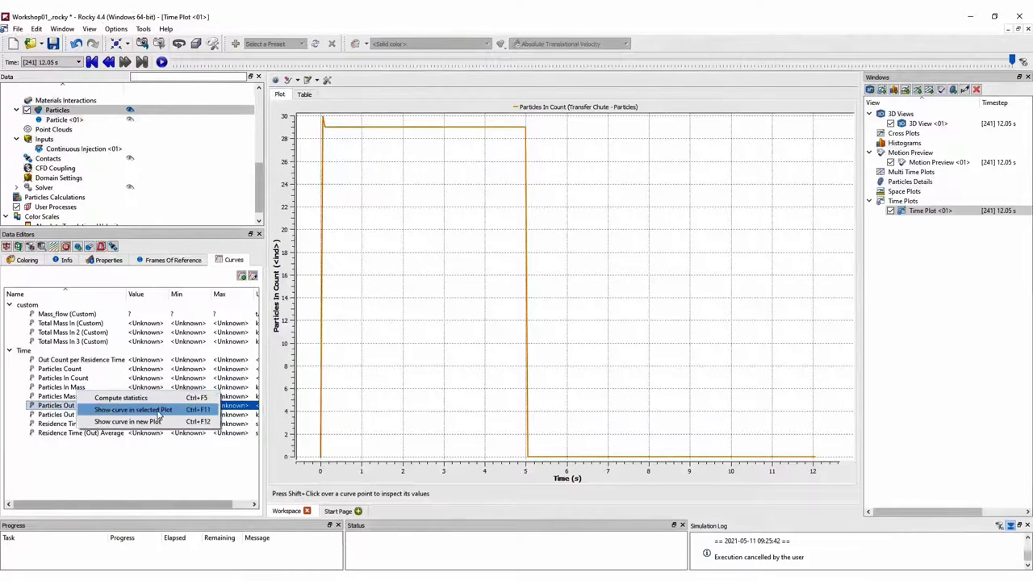
pyautogui.click(133, 410)
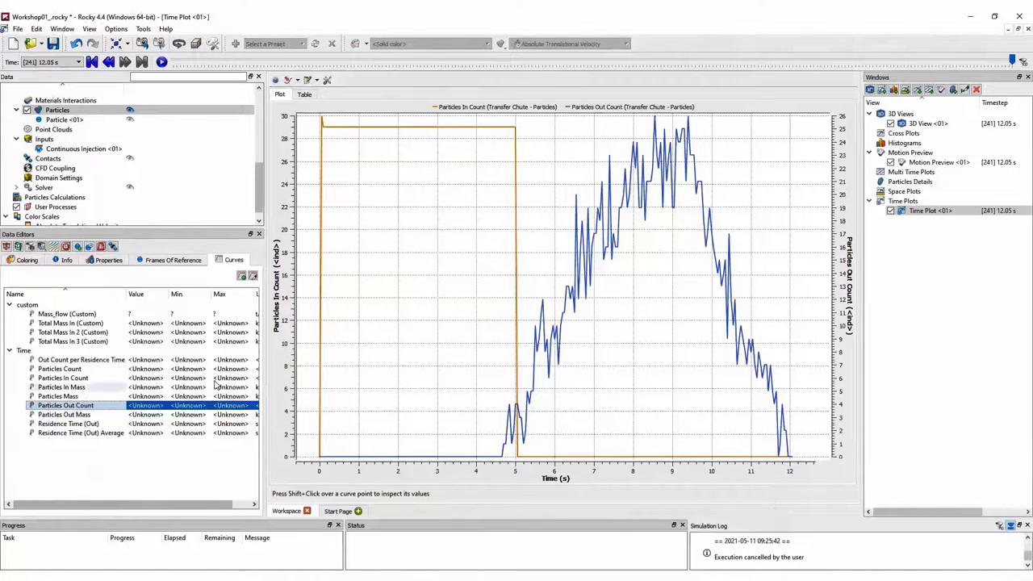
# Plot the Particles Count curve of the particle set in a new time plot
pyautogui.click(68, 371)
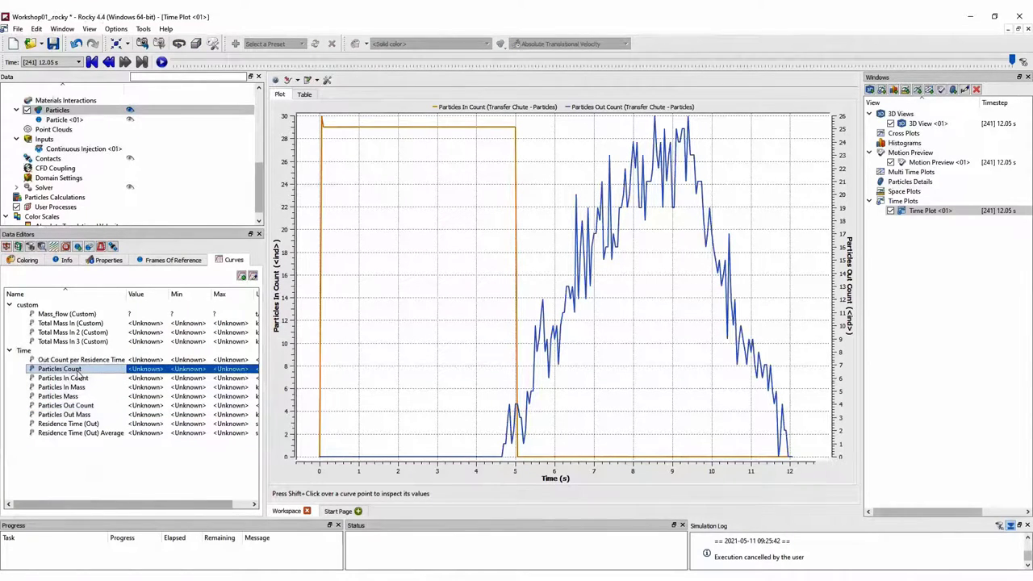
pyautogui.rightClick(78, 362)
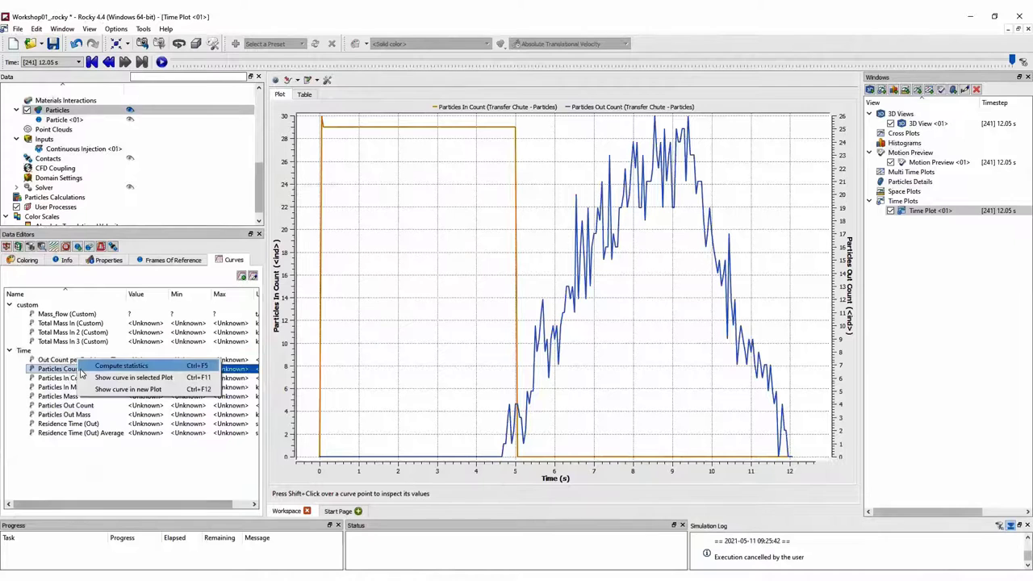
pyautogui.click(161, 391)
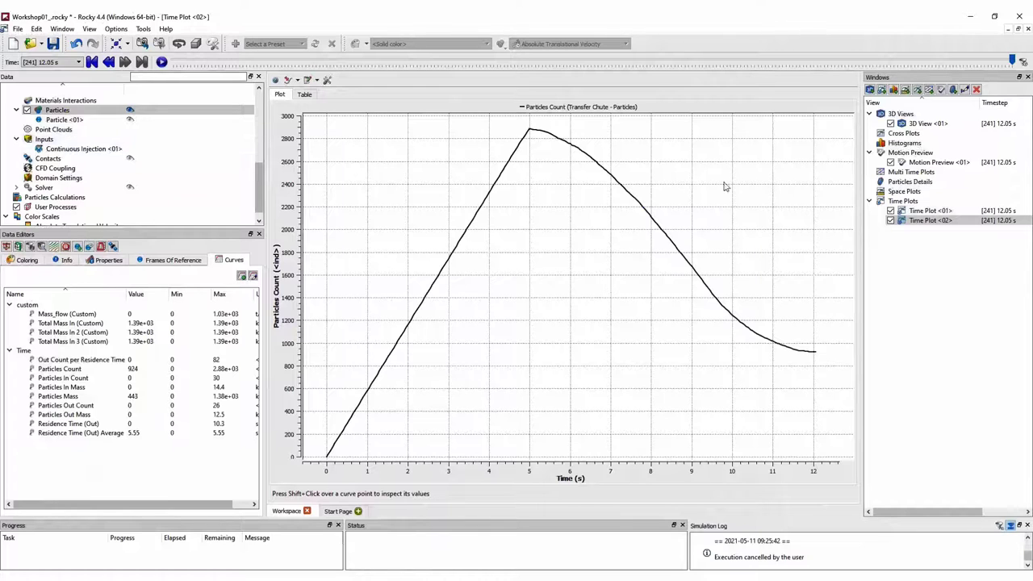
# Return to the 3D view of the chute and move the results to the 5.5 s timestep
pyautogui.click(923, 125)
pyautogui.scroll(-1, 749, 316)
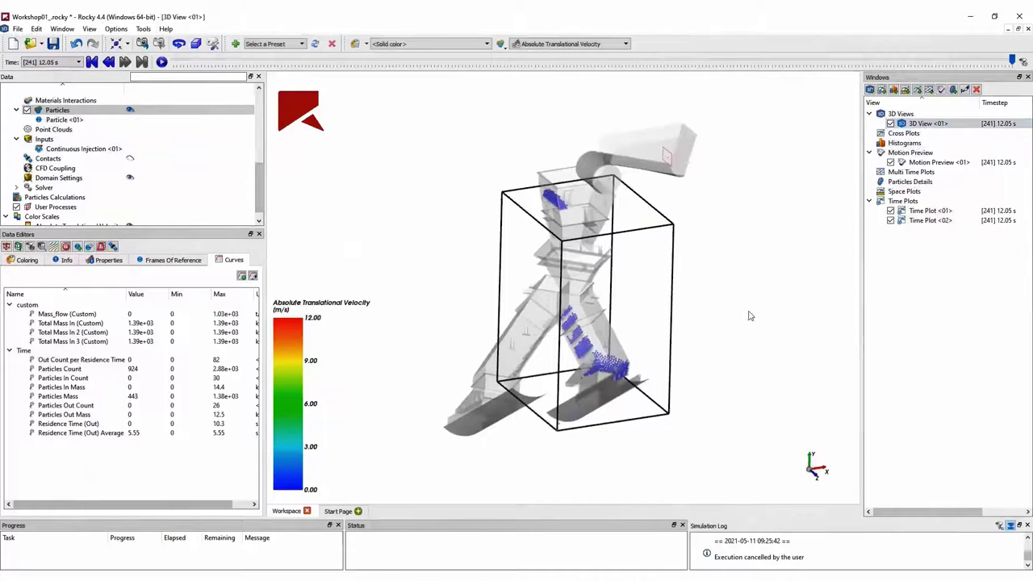
pyautogui.moveTo(749, 314); pyautogui.dragTo(678, 312)
pyautogui.moveTo(1013, 61); pyautogui.dragTo(558, 80)
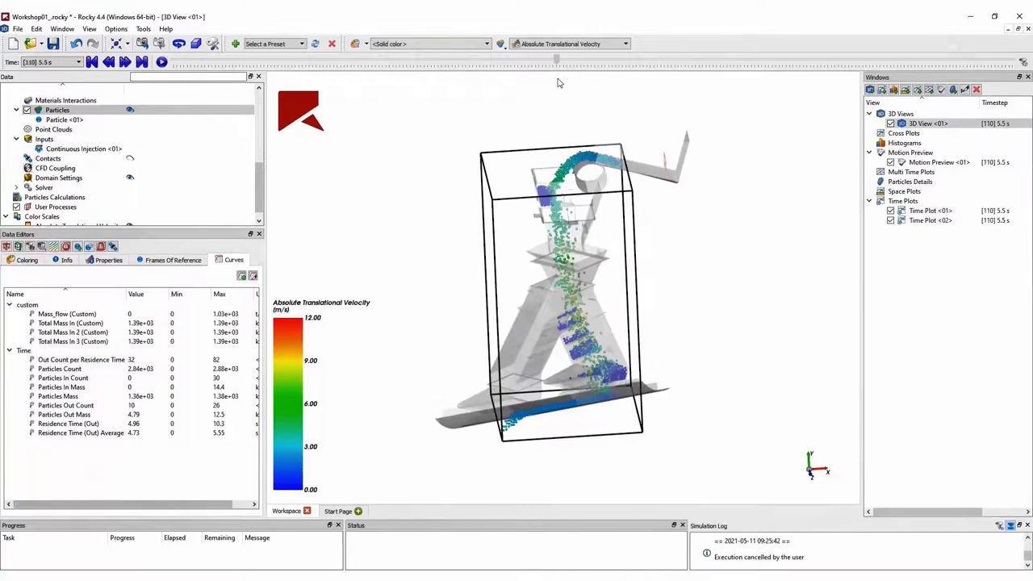
pyautogui.moveTo(540, 444); pyautogui.dragTo(640, 439)
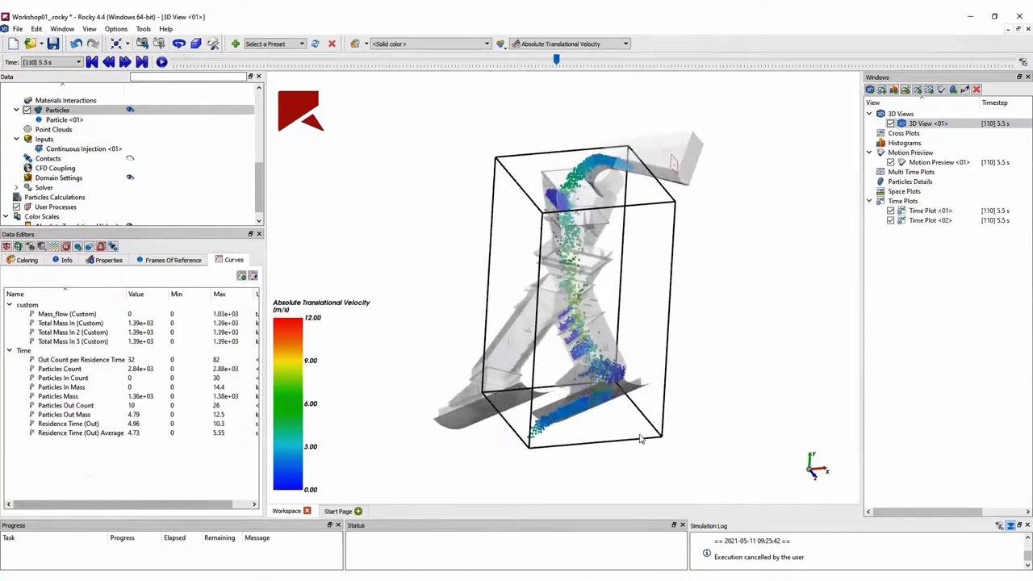
# Create a Cube user process from the particle set
pyautogui.rightClick(74, 112)
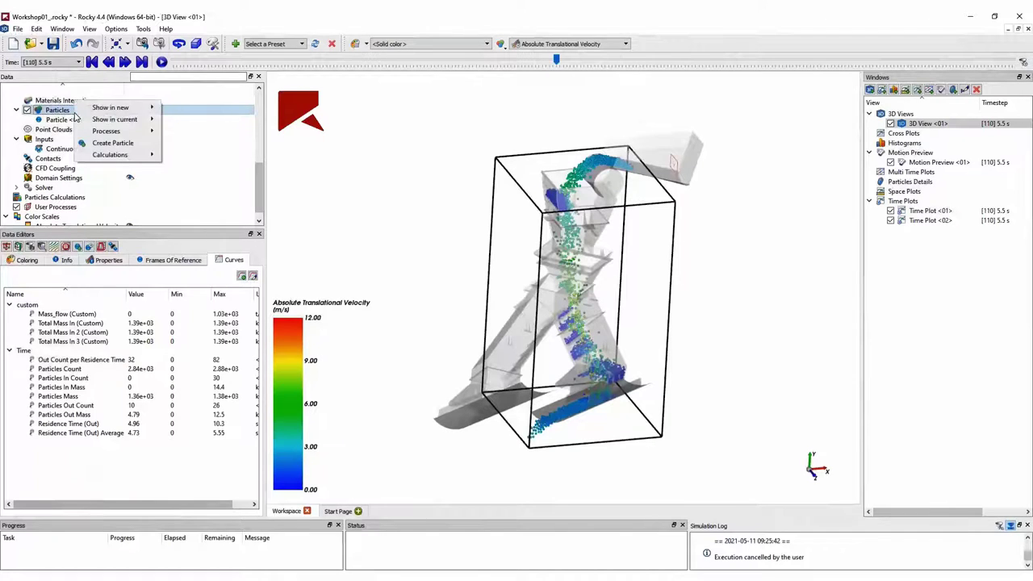
pyautogui.moveTo(119, 132)
pyautogui.click(196, 131)
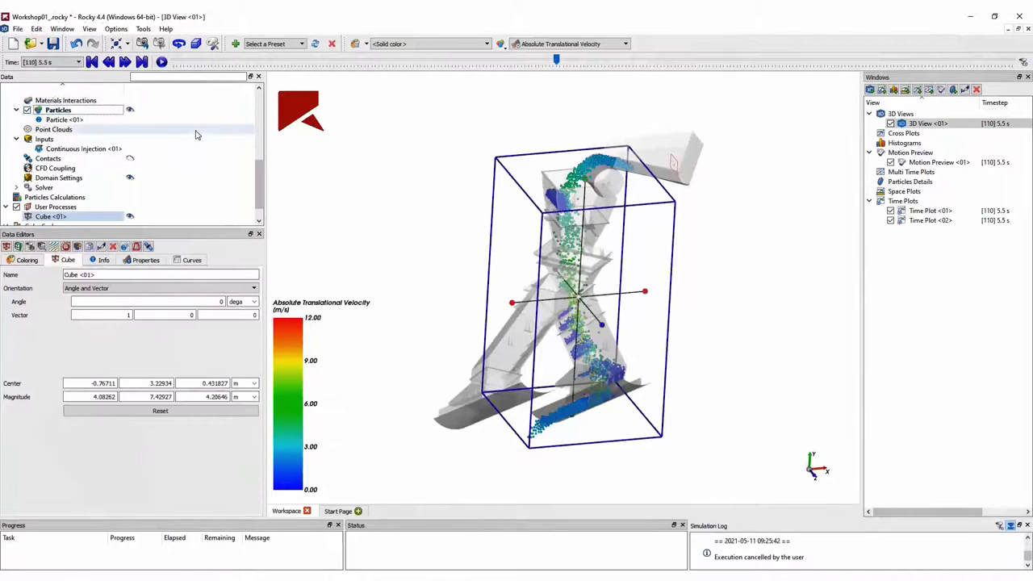
# Define the cube's orientation by Angles, with a rotation of -7, 45 and -5 degrees
pyautogui.click(147, 291)
pyautogui.click(102, 313)
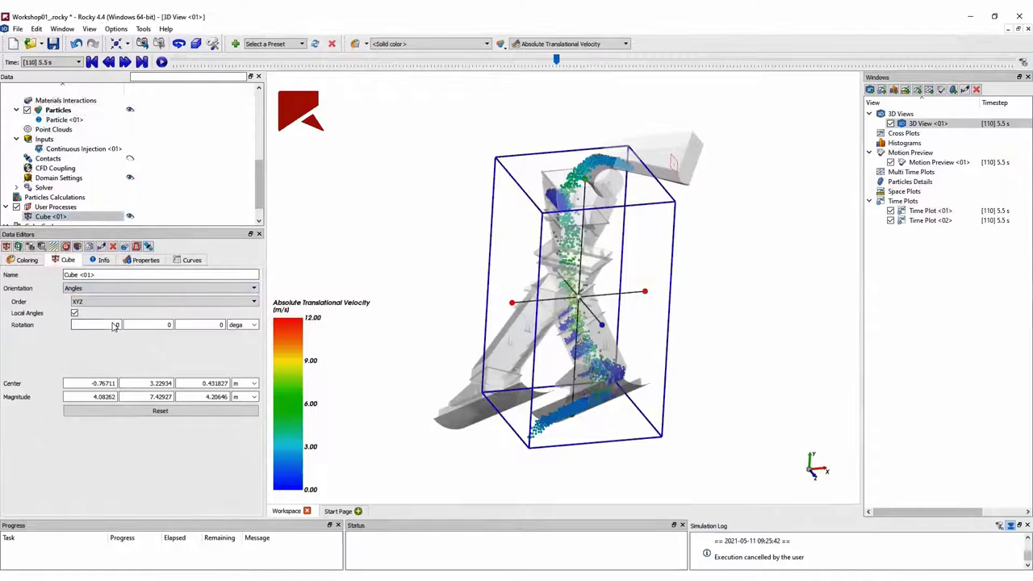
pyautogui.doubleClick(109, 325)
pyautogui.write('-7')
pyautogui.press('Tab')
pyautogui.write('45')
pyautogui.press('Tab')
pyautogui.write('-5')
# Set the cube's center to -0.1, -0.2, 0.1 m and its magnitude to 6, 0.4, 1.2 m around the receiving conveyor
pyautogui.press('Tab')
pyautogui.press('Tab')
pyautogui.write('-0.1')
pyautogui.press('Tab')
pyautogui.write('-0.2')
pyautogui.press('Tab')
pyautogui.write('0.1')
pyautogui.press('Tab')
pyautogui.write('6')
pyautogui.press('Tab')
pyautogui.write('0.4')
pyautogui.press('Tab')
pyautogui.write('1.2')
pyautogui.press('Tab')
pyautogui.moveTo(482, 449); pyautogui.dragTo(549, 434)
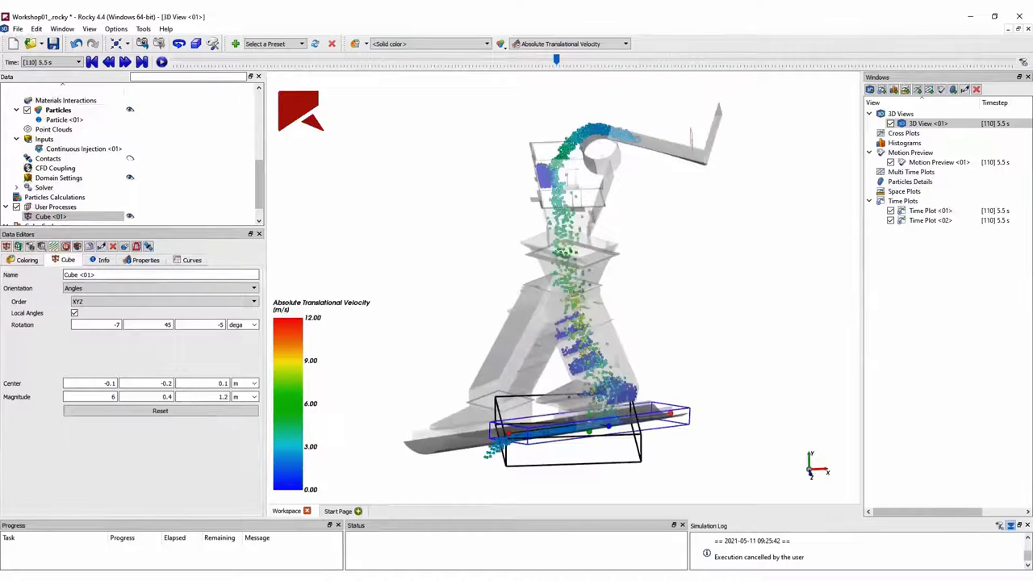
# Create a Plane user process from the cube and set its origin to 0, 0, 0 m
pyautogui.rightClick(65, 212)
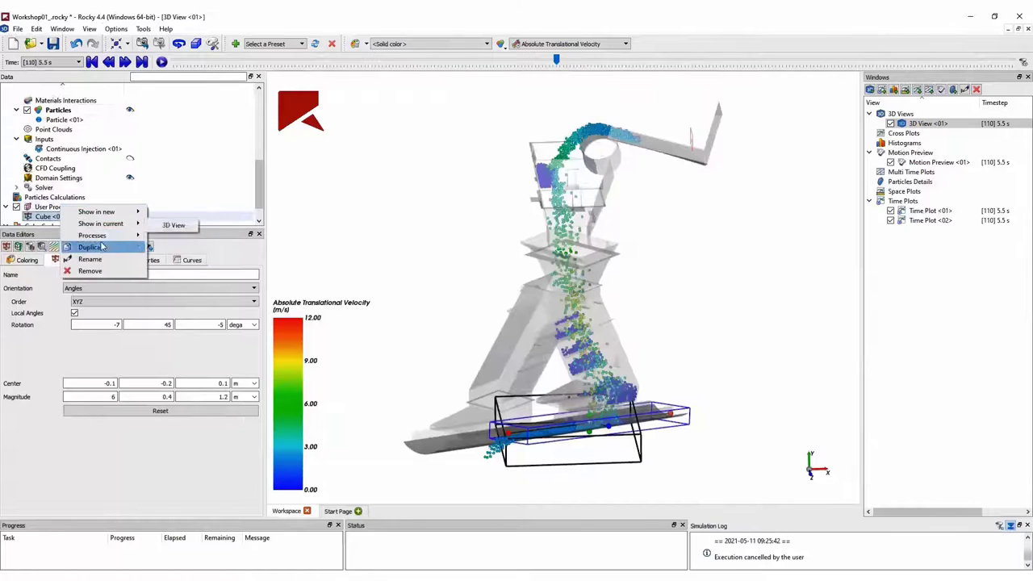
pyautogui.moveTo(112, 236)
pyautogui.click(170, 248)
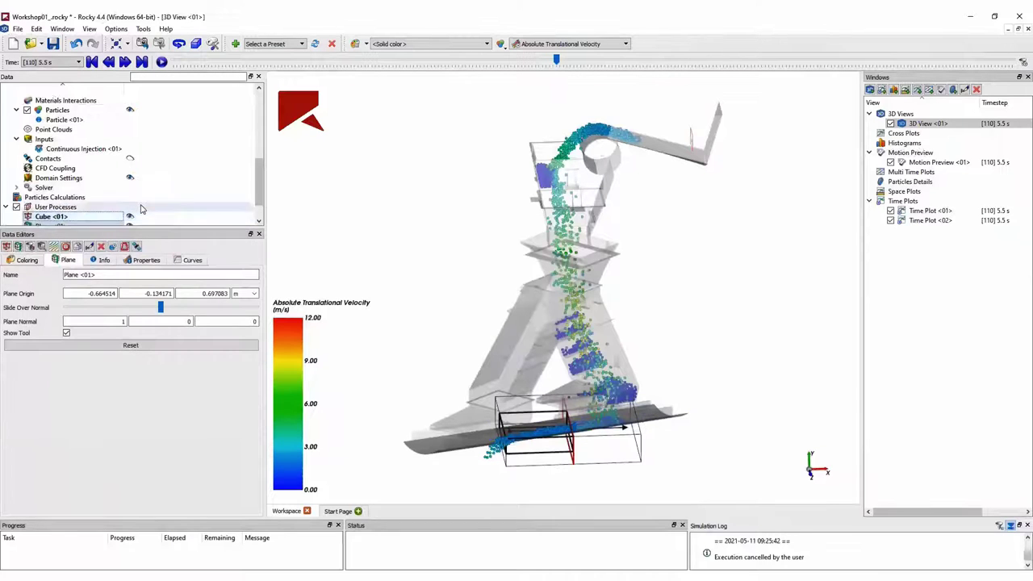
pyautogui.tripleClick(115, 294)
pyautogui.write('0')
pyautogui.press('Tab')
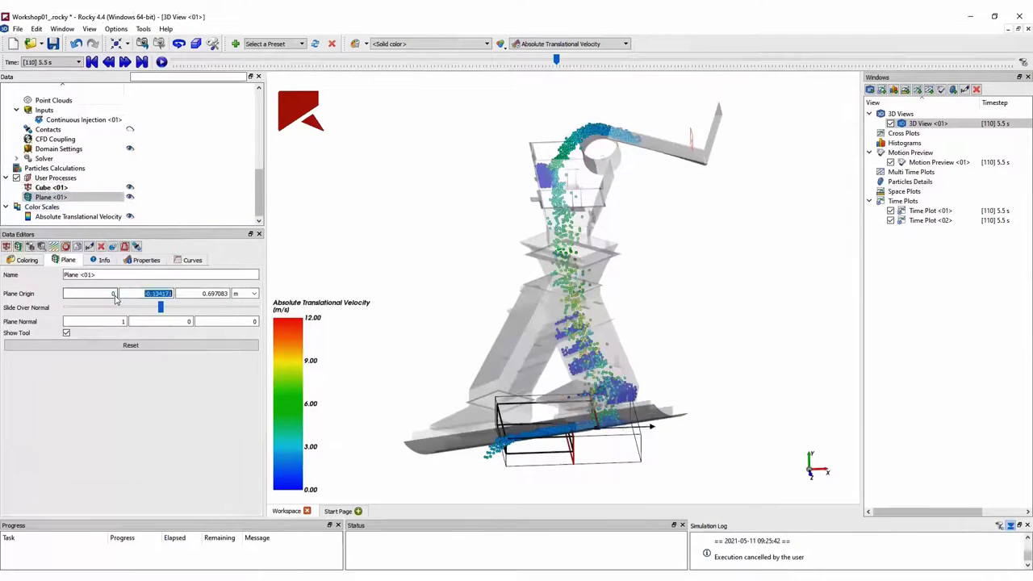
pyautogui.write('0')
pyautogui.press('Tab')
pyautogui.write('0')
# Set the plane's normal to 0.7071, 0, 0.7071
pyautogui.press('Tab')
pyautogui.press('Tab')
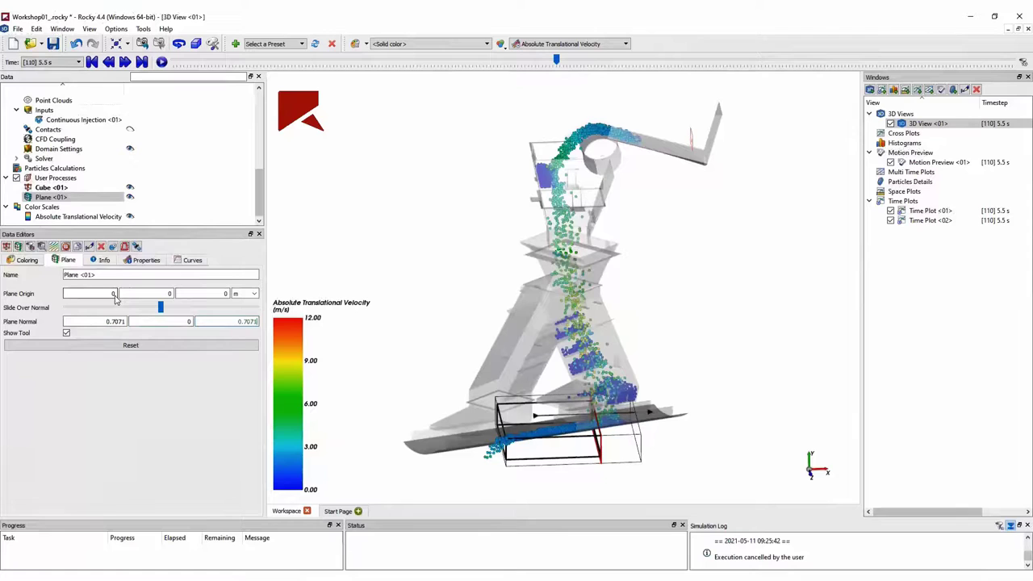
pyautogui.press('Return')
pyautogui.moveTo(350, 377); pyautogui.dragTo(529, 392)
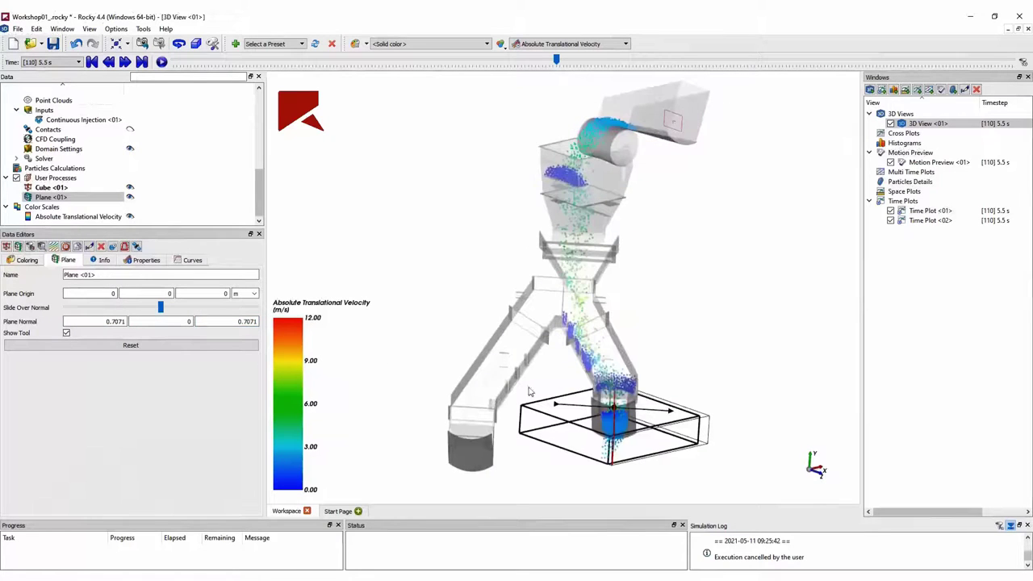
# Rename the plane as Left
pyautogui.tripleClick(111, 276)
pyautogui.write('L')
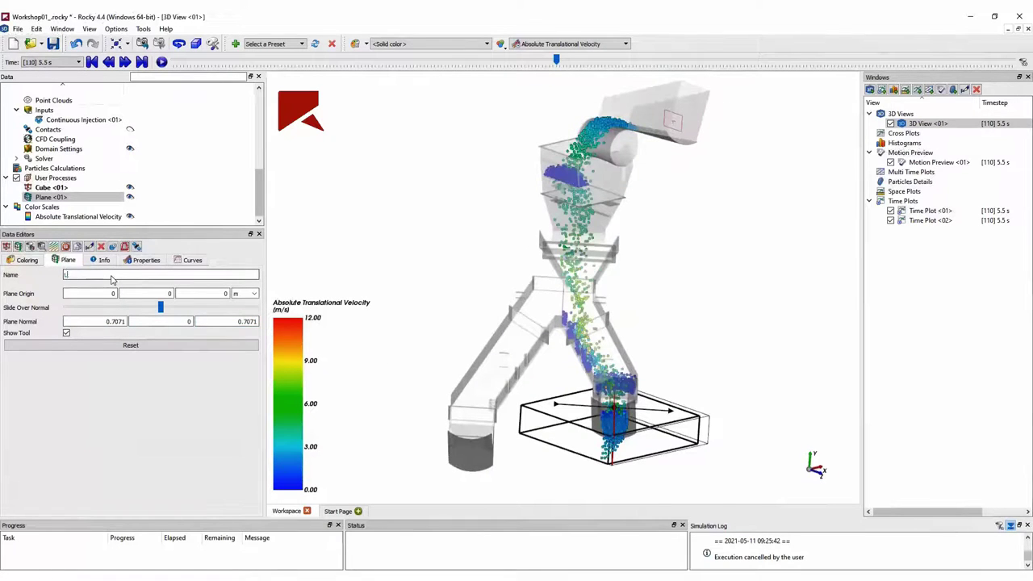
pyautogui.write('eft')
pyautogui.press('Return')
# Duplicate the Left plane and name the copy Right
pyautogui.rightClick(45, 197)
pyautogui.click(85, 229)
pyautogui.moveTo(94, 277); pyautogui.dragTo(63, 277)
pyautogui.write('Right')
pyautogui.press('Return')
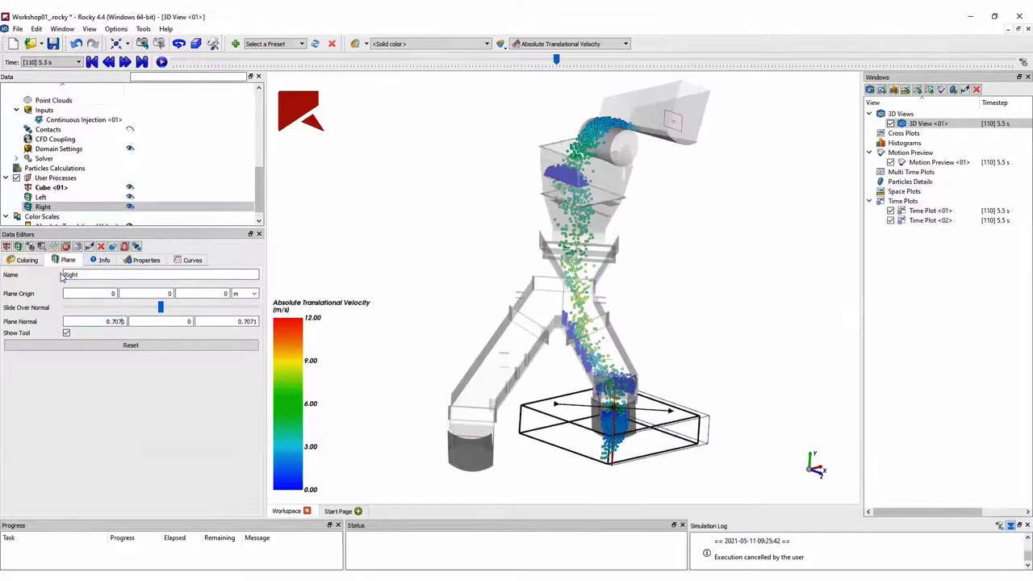
# Reverse the Right plane's normal to -0.7071, 0, -0.7071
pyautogui.write('-')
pyautogui.press('Tab')
pyautogui.press('Tab')
pyautogui.press('Left')
pyautogui.press('Left')
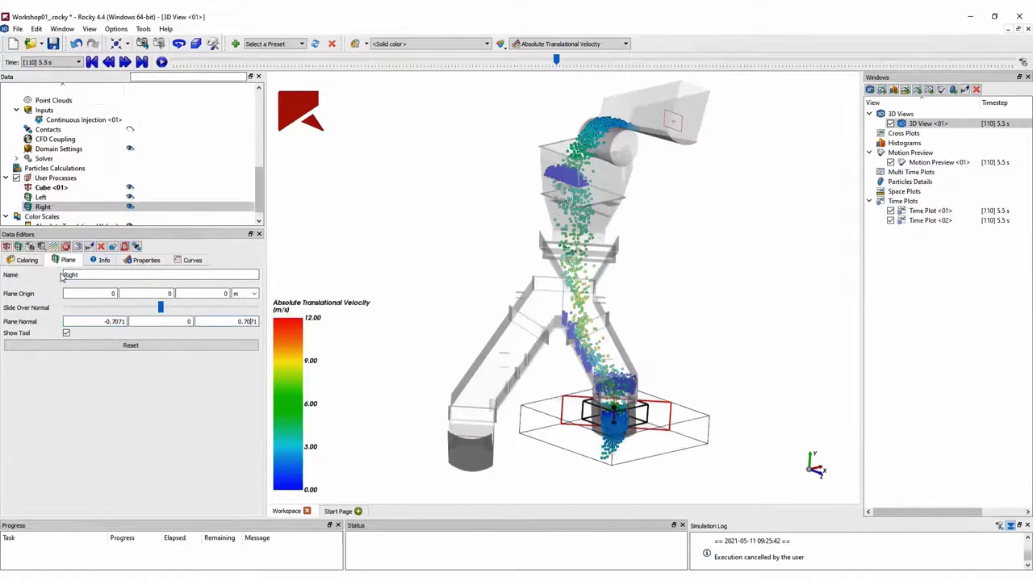
pyautogui.write('-')
pyautogui.press('Tab')
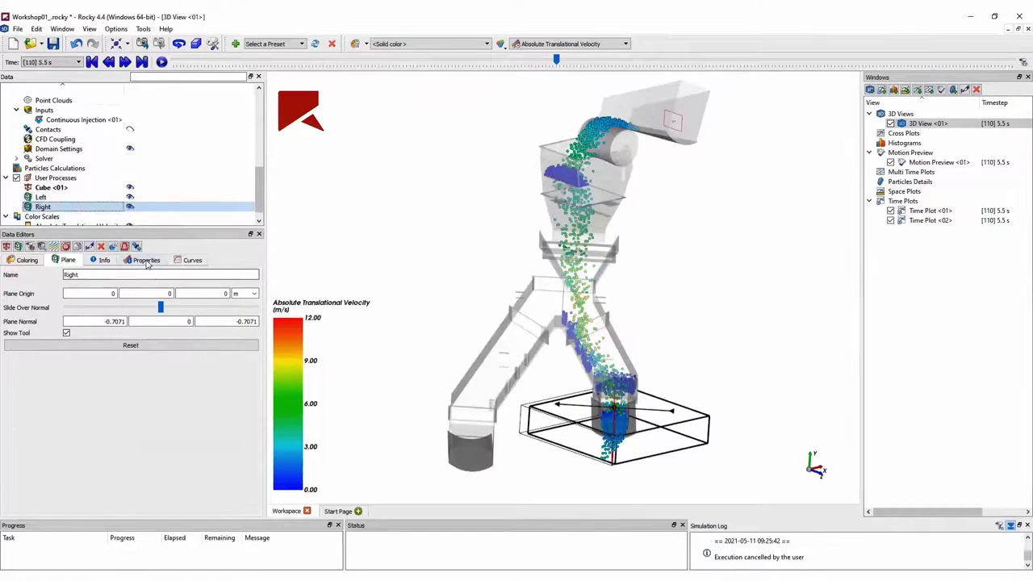
# Plot the sum of Particle Mass for the Right plane in a new time plot
pyautogui.click(146, 261)
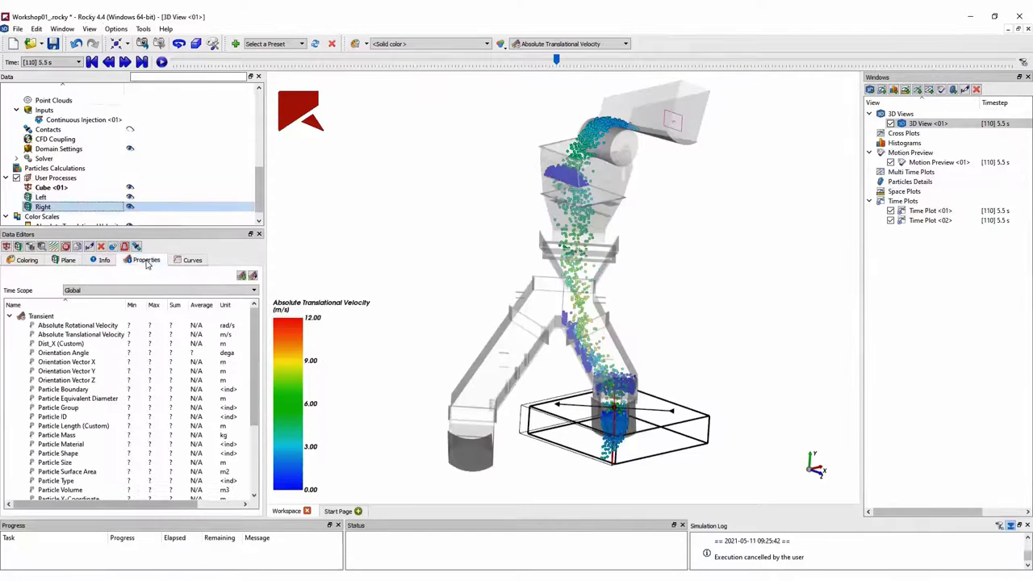
pyautogui.rightClick(74, 436)
pyautogui.moveTo(103, 469)
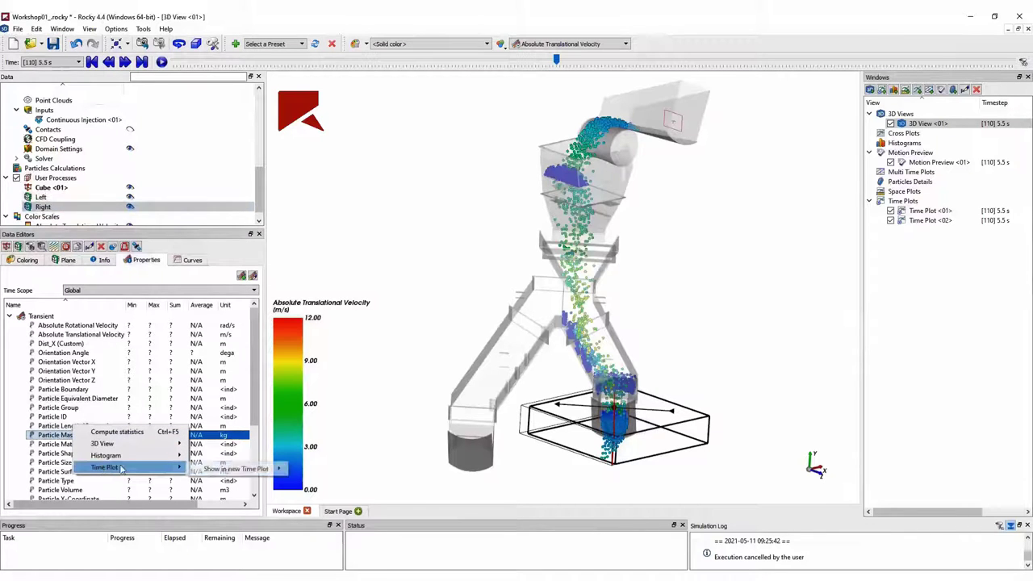
pyautogui.moveTo(235, 469)
pyautogui.click(309, 497)
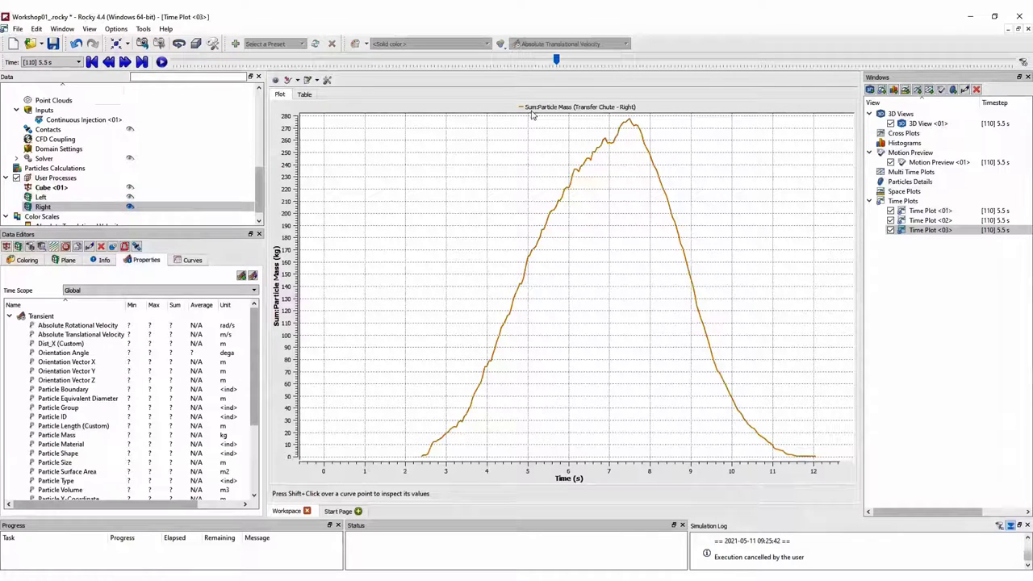
# Add the sum of Particle Mass for the Left plane to the Right plane's time plot
pyautogui.click(40, 197)
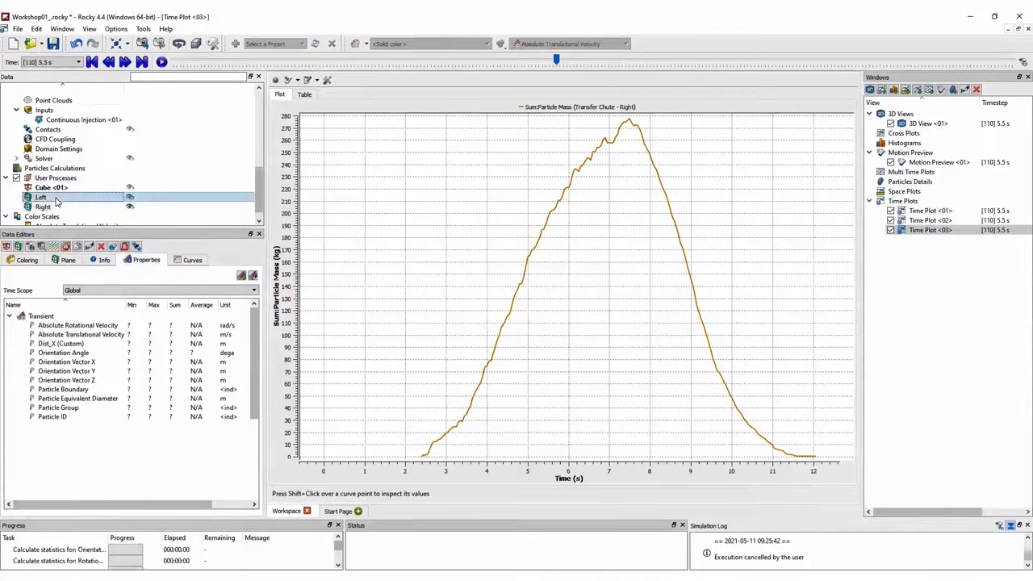
pyautogui.rightClick(78, 434)
pyautogui.moveTo(97, 468)
pyautogui.moveTo(240, 485)
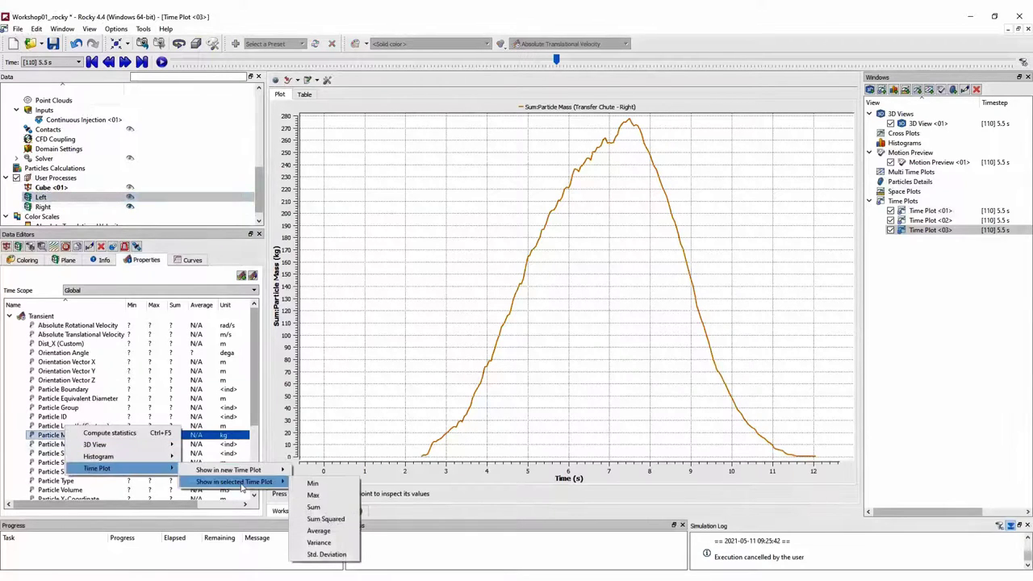
pyautogui.click(315, 508)
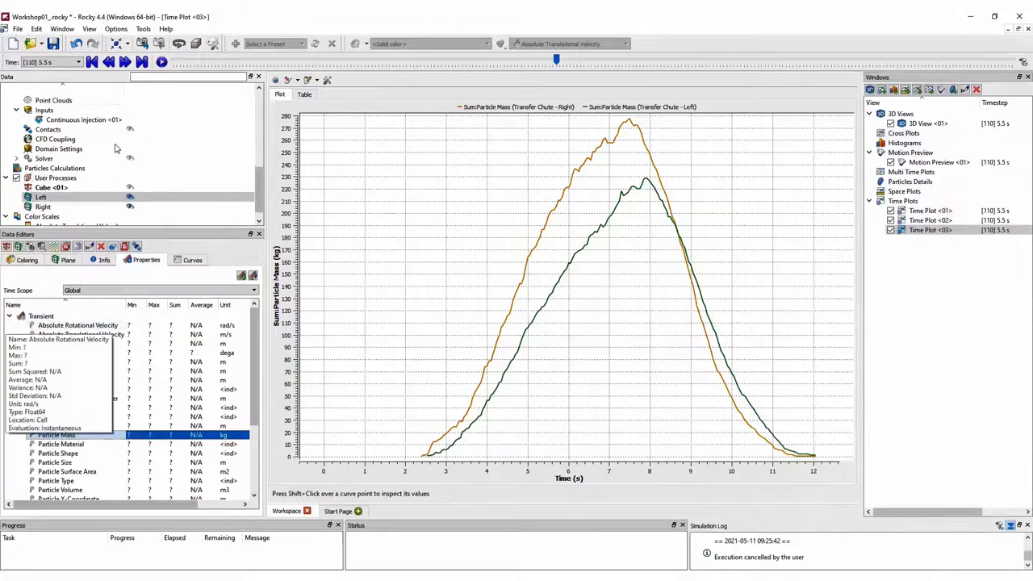
# Create a Particles Trajectory process from the particle set and update its particle selection at 5.5 s in the 3D view
pyautogui.scroll(2, 160, 181)
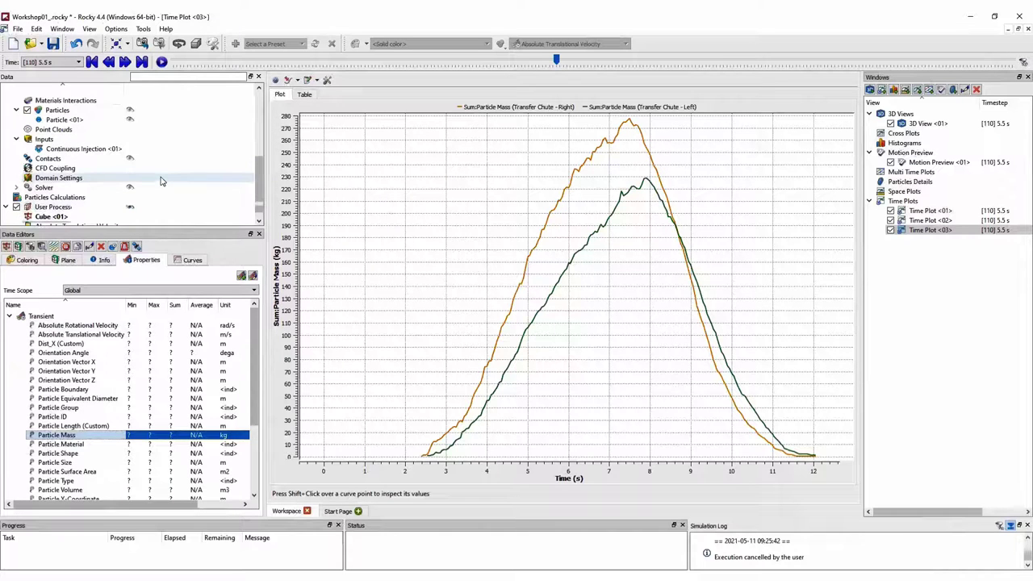
pyautogui.click(57, 139)
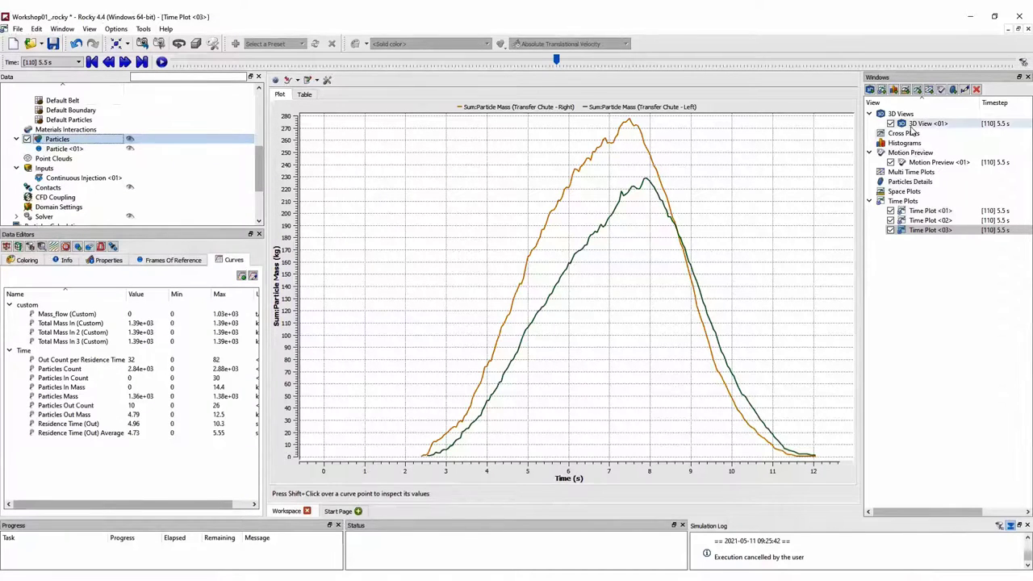
pyautogui.doubleClick(913, 125)
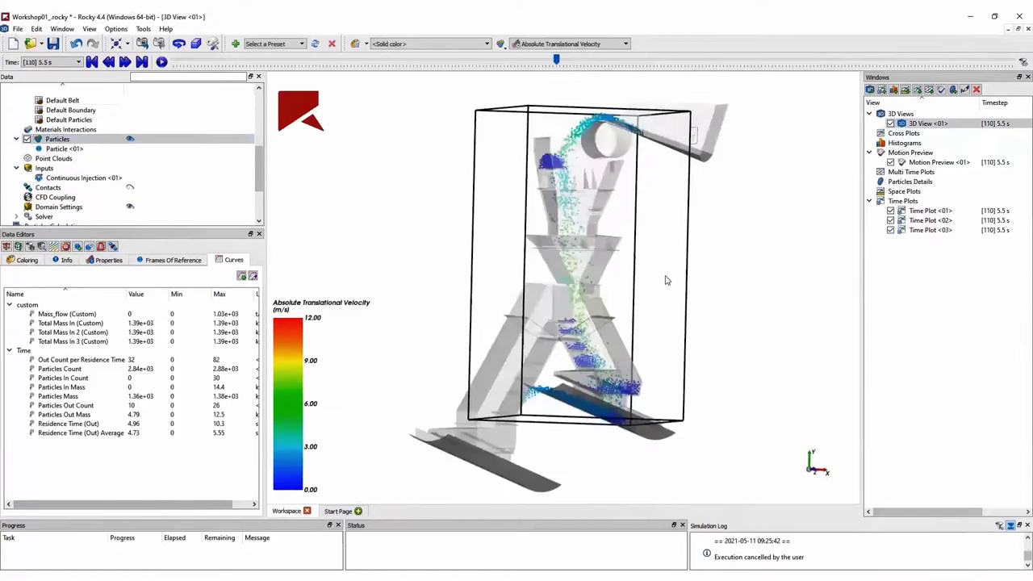
pyautogui.rightClick(77, 137)
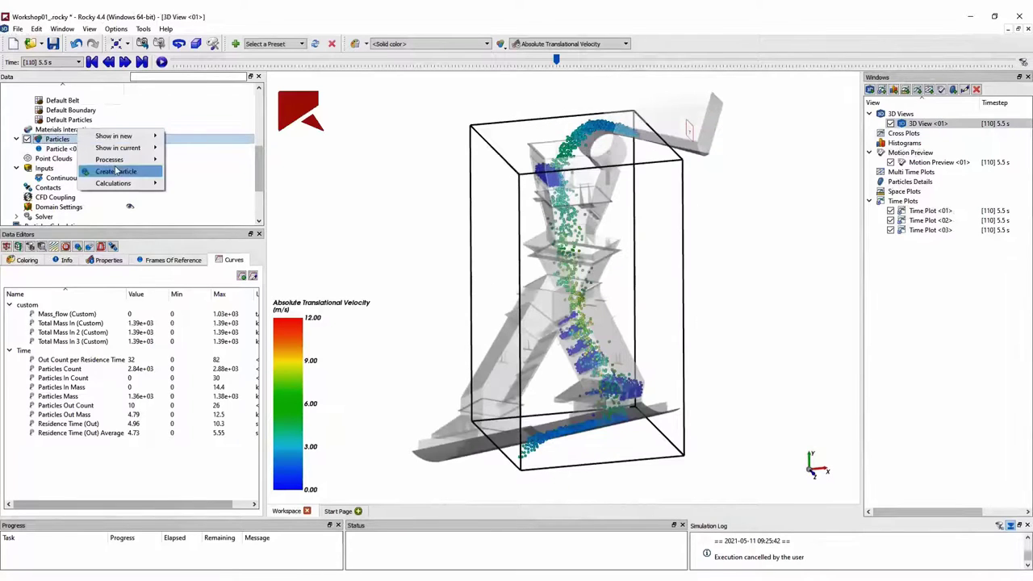
pyautogui.moveTo(121, 159)
pyautogui.click(225, 212)
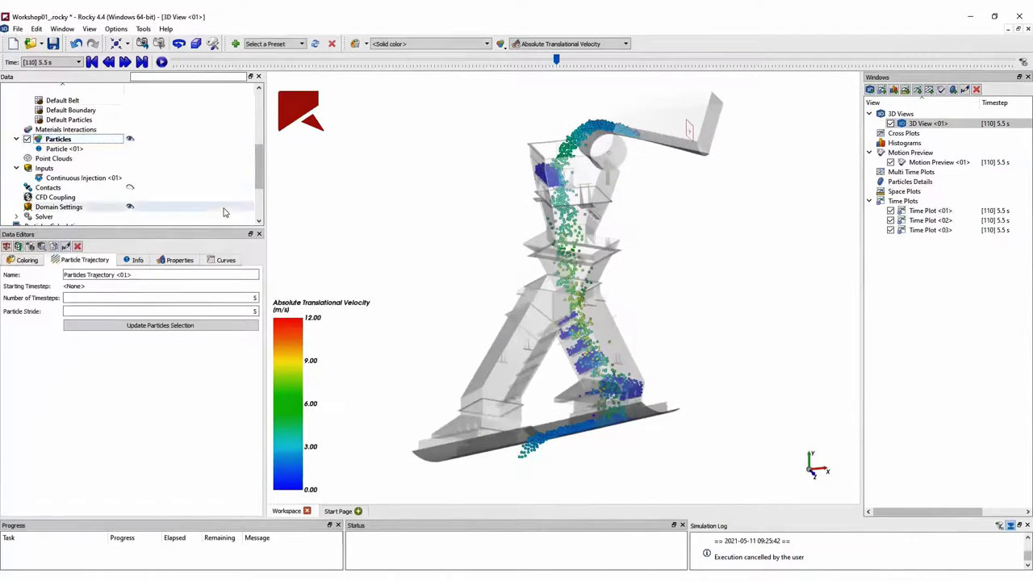
pyautogui.click(203, 327)
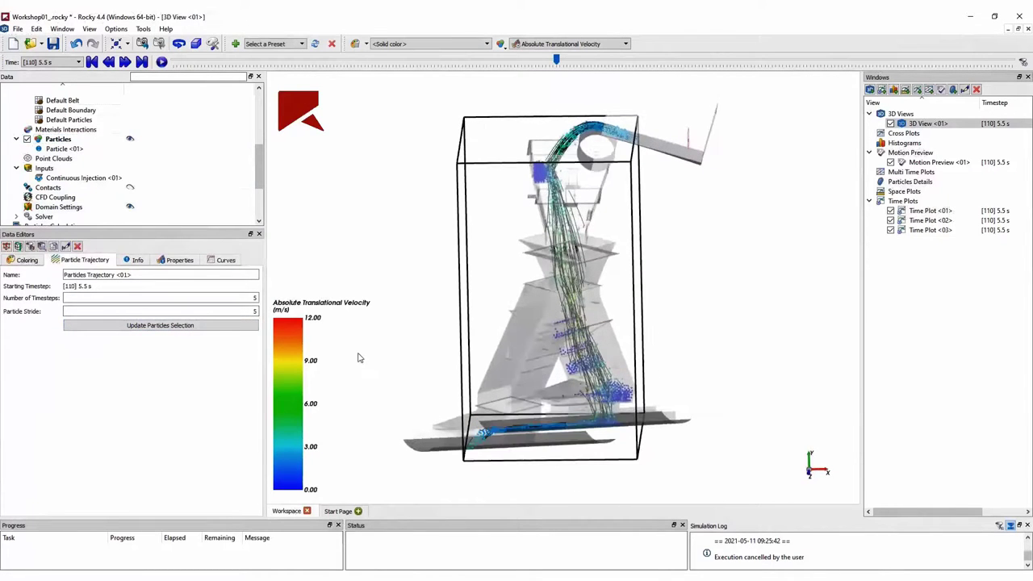
# Update the trajectories with 10 timesteps and a particle stride of 2, and hide the particles in the 3D view
pyautogui.doubleClick(237, 300)
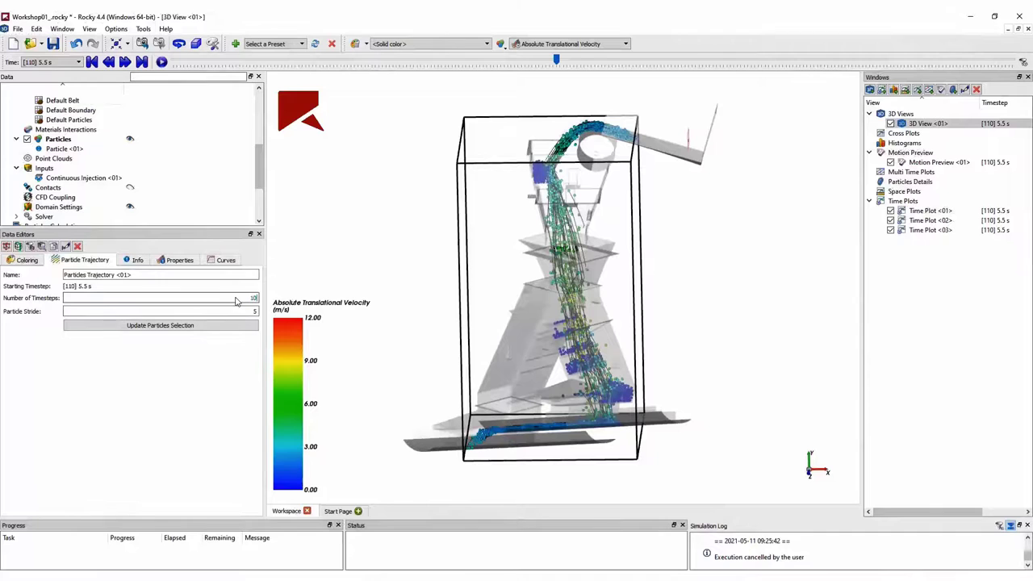
pyautogui.click(224, 327)
pyautogui.doubleClick(232, 313)
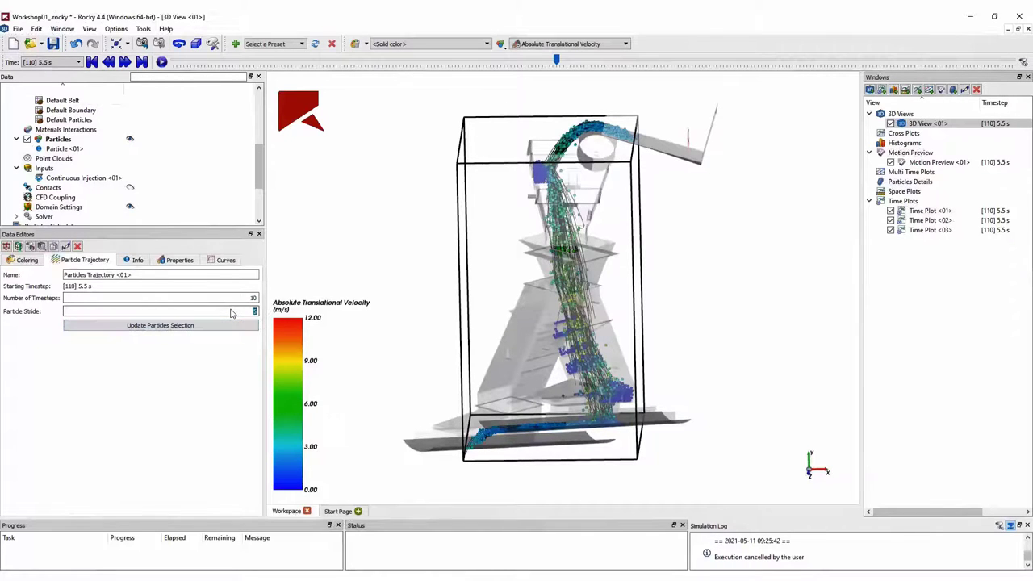
pyautogui.write('2')
pyautogui.click(230, 326)
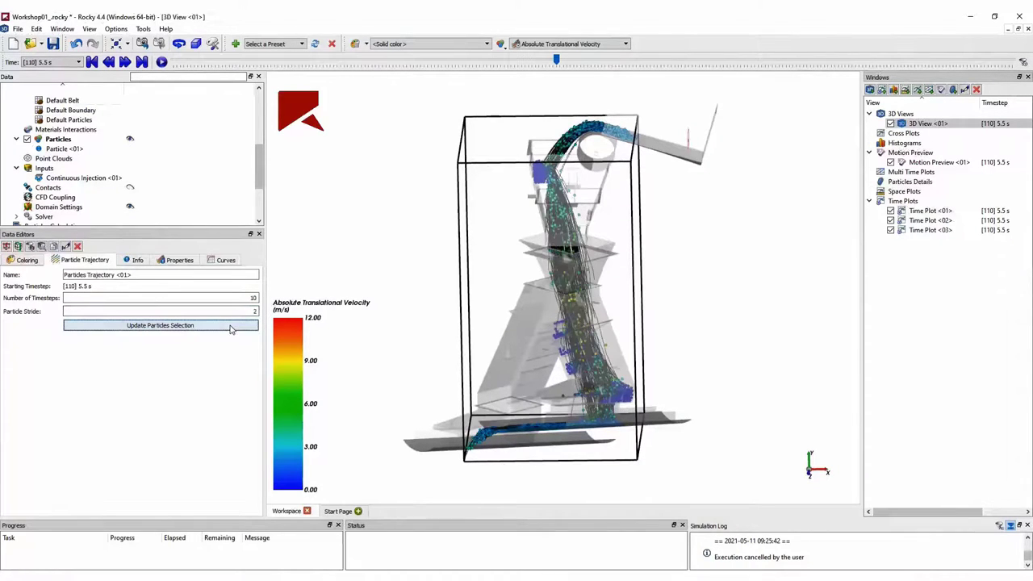
pyautogui.moveTo(298, 342); pyautogui.dragTo(323, 286)
pyautogui.click(130, 140)
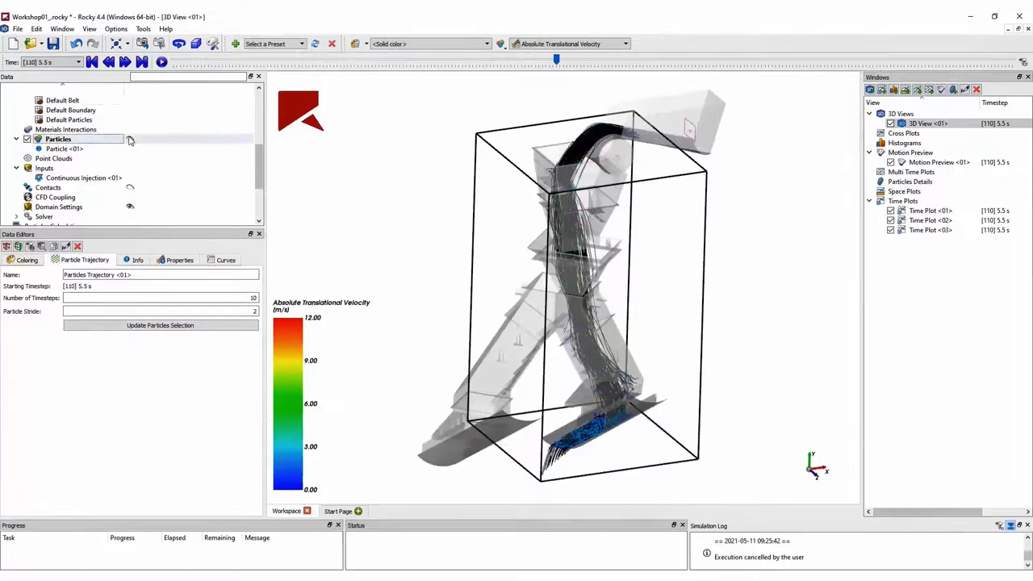
# Hide the cube process and the Left and Right planes in the 3D view
pyautogui.scroll(-2, 131, 198)
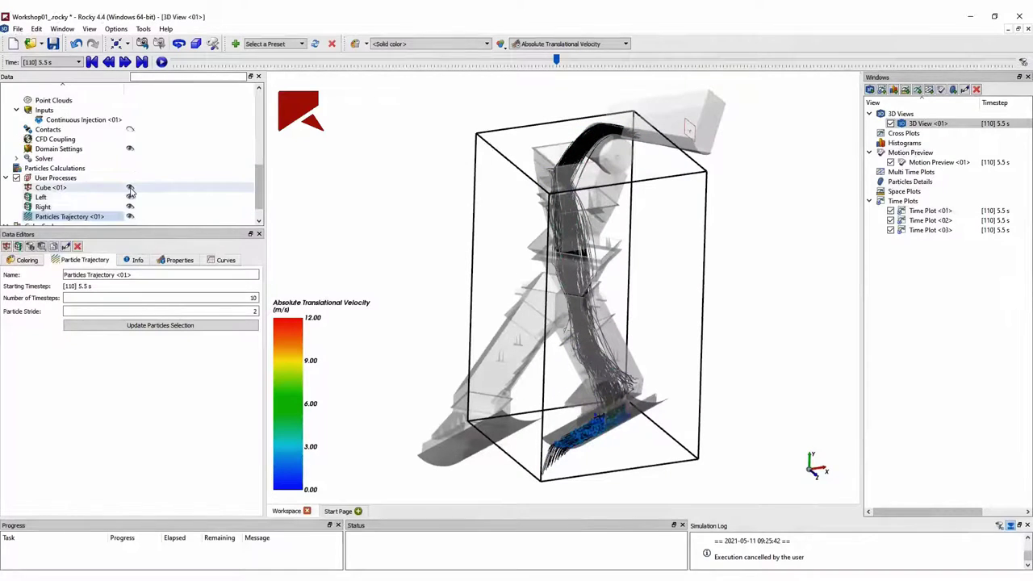
pyautogui.click(130, 189)
pyautogui.click(130, 207)
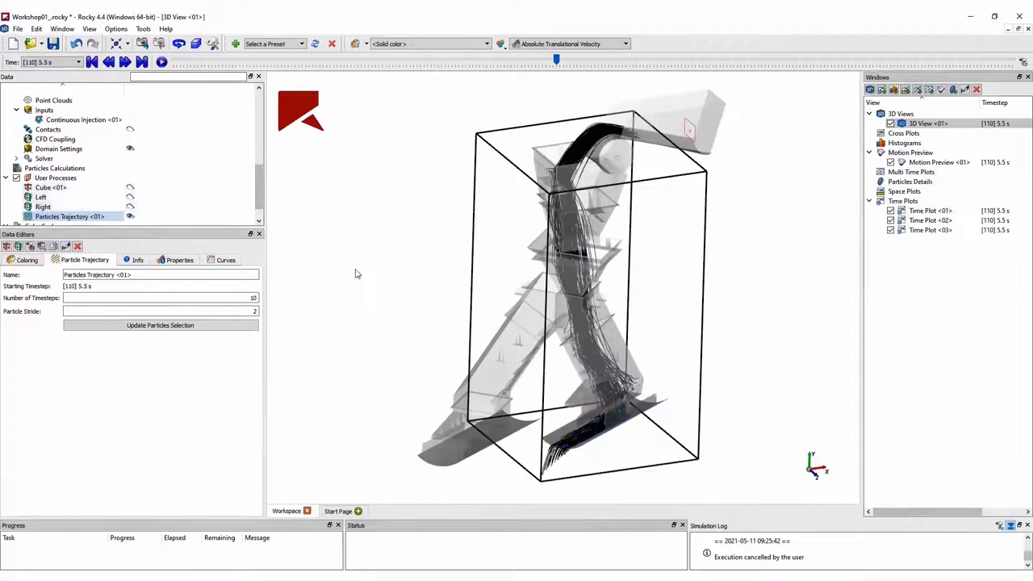
# Color the edges of the particle trajectories by Absolute Translational Velocity
pyautogui.click(69, 216)
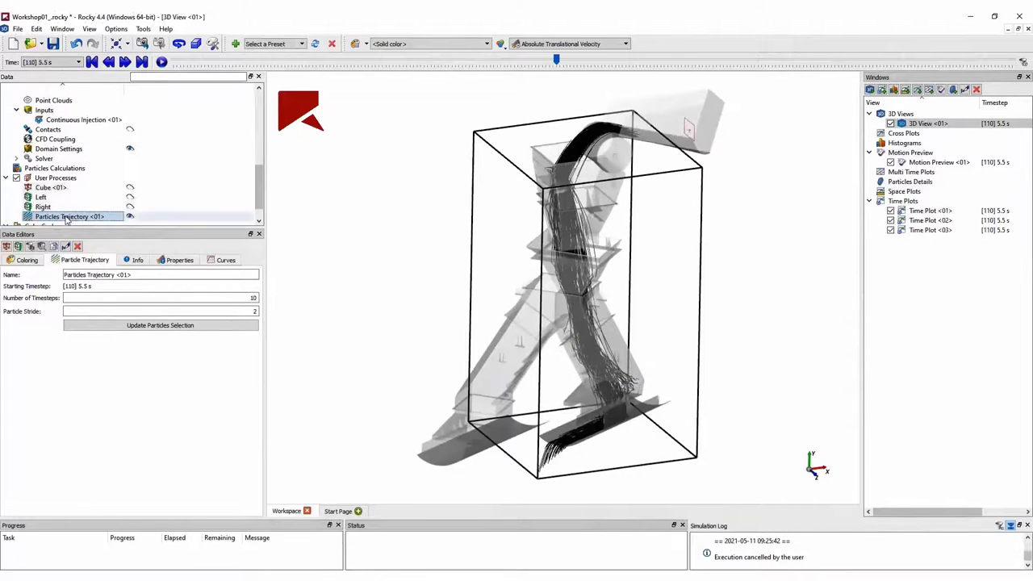
pyautogui.click(27, 260)
pyautogui.click(16, 315)
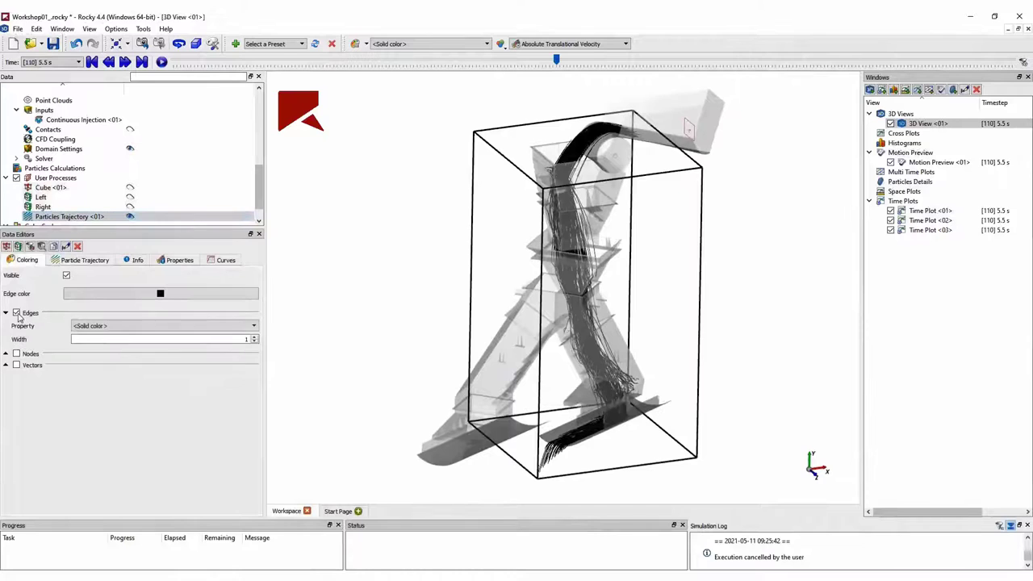
pyautogui.click(161, 325)
pyautogui.click(129, 347)
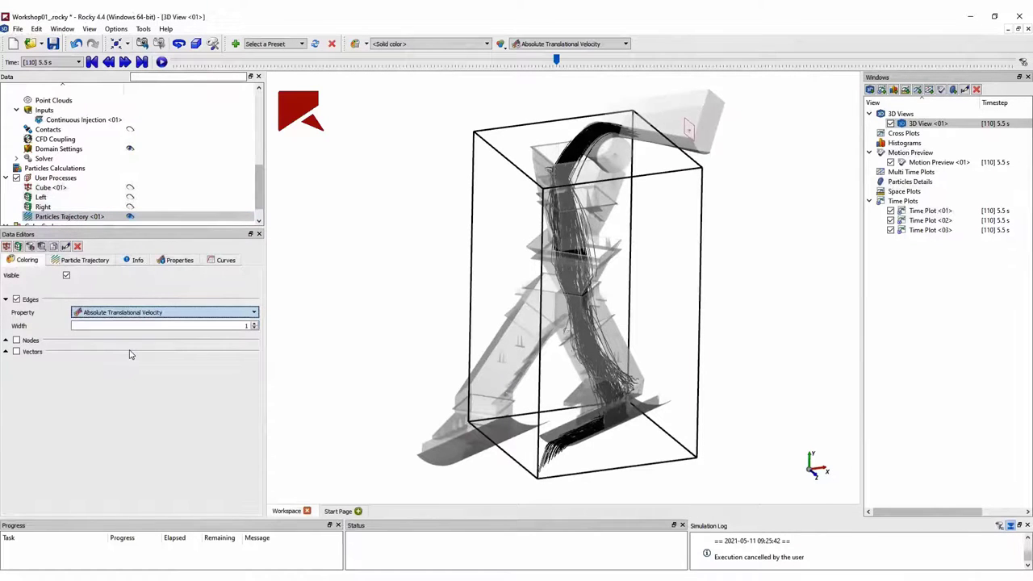
# Set the limits of the Absolute Translational Velocity color scale to Automatic PER View
pyautogui.moveTo(408, 361); pyautogui.dragTo(361, 365)
pyautogui.scroll(-1, 97, 204)
pyautogui.click(89, 217)
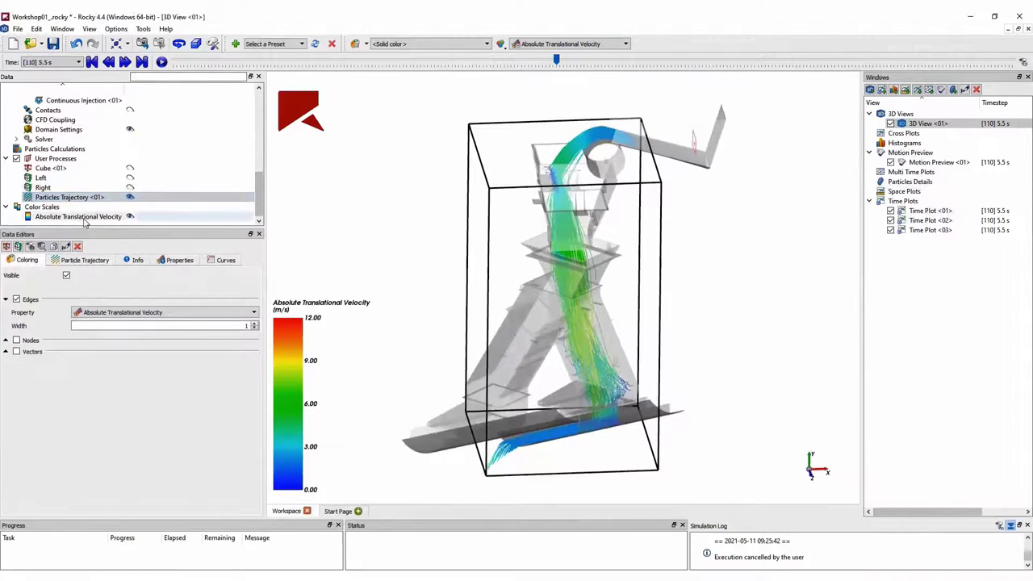
pyautogui.click(130, 317)
pyautogui.click(120, 325)
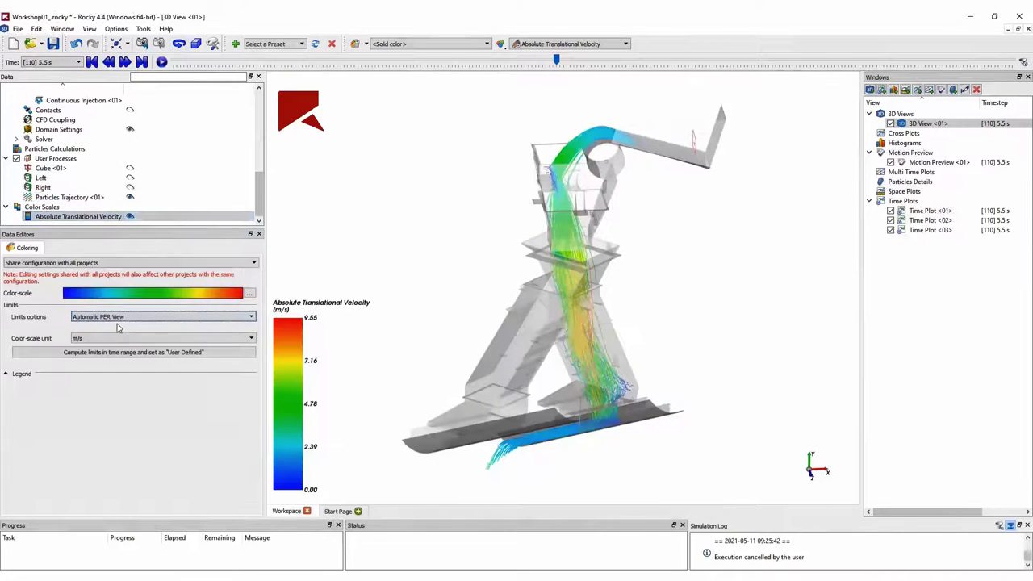
pyautogui.moveTo(731, 321); pyautogui.dragTo(652, 343)
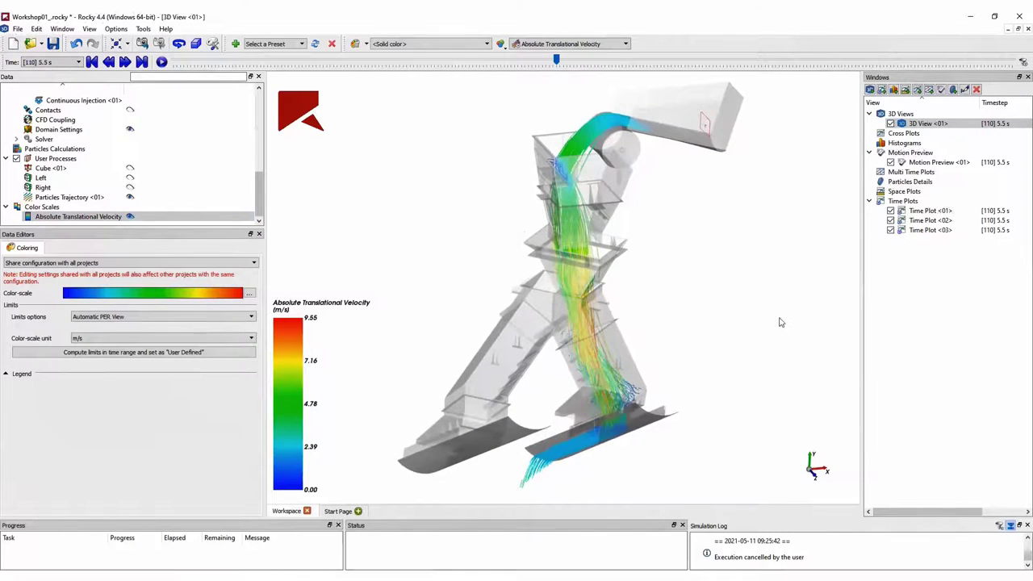